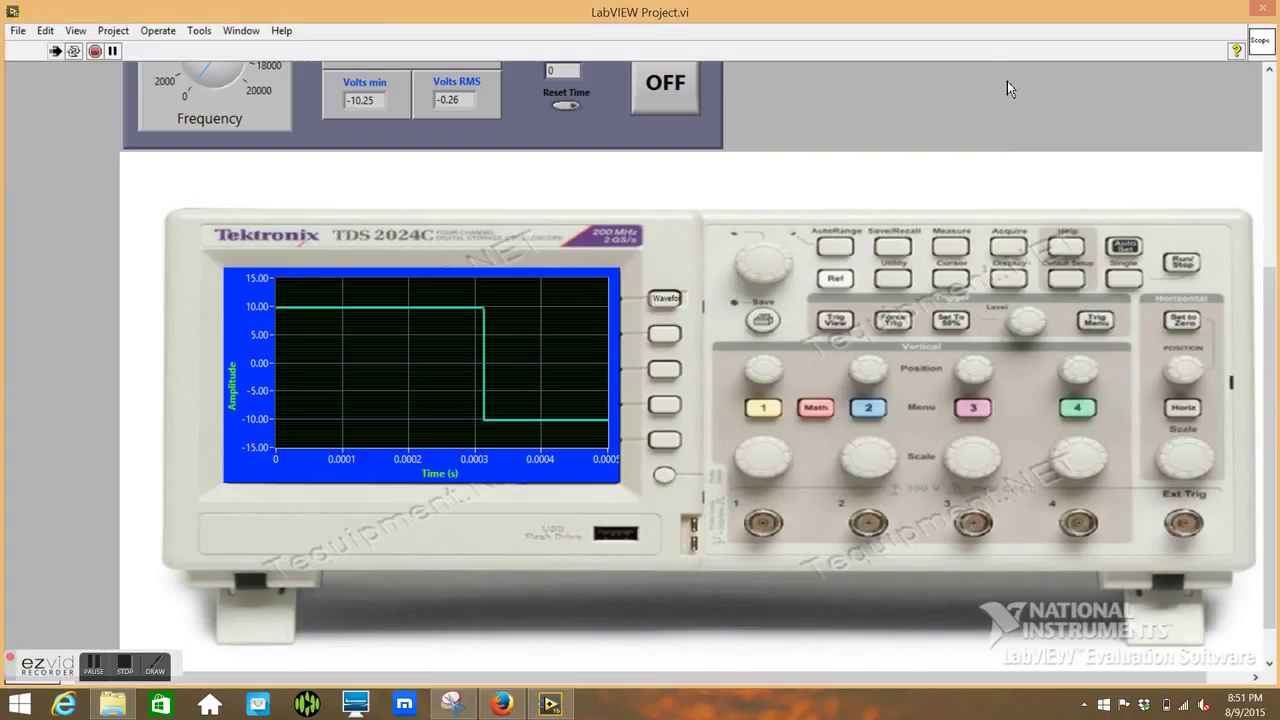
# - Stop and restart the oscilloscope's acquisition on the live sine signal
pyautogui.click(1184, 264)
pyautogui.click(1181, 265)
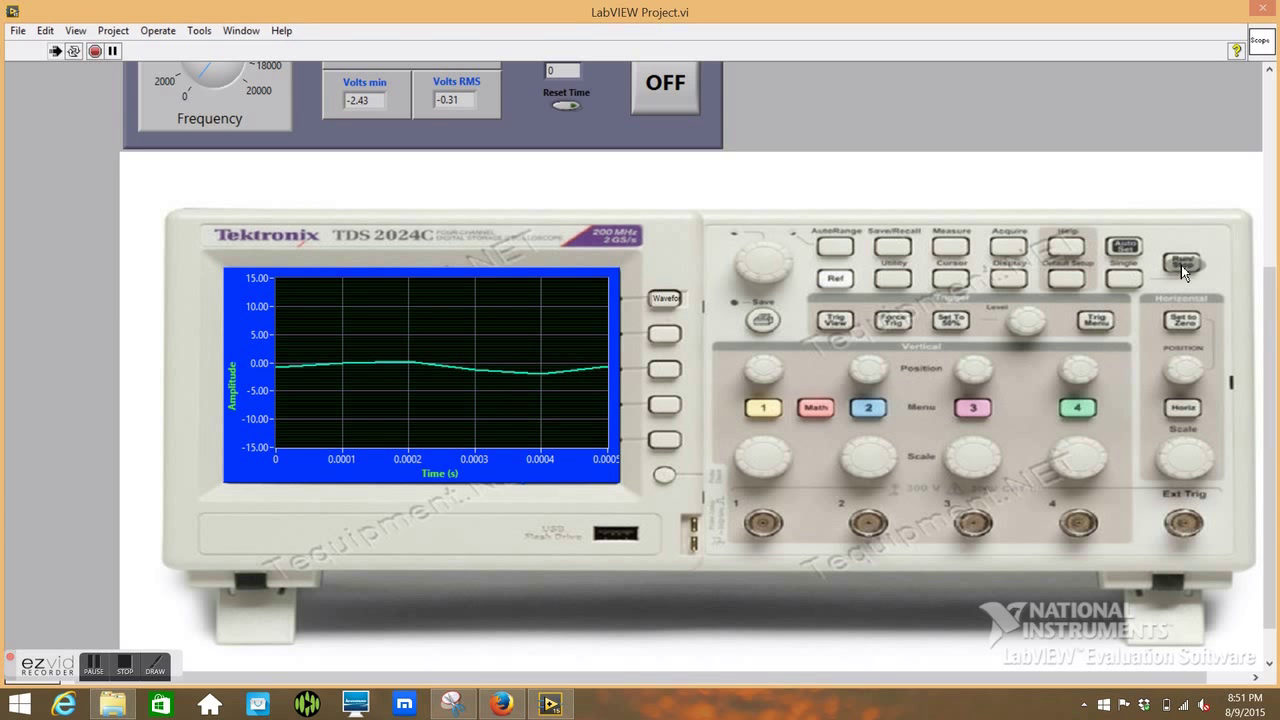
pyautogui.scroll(3, 1181, 265)
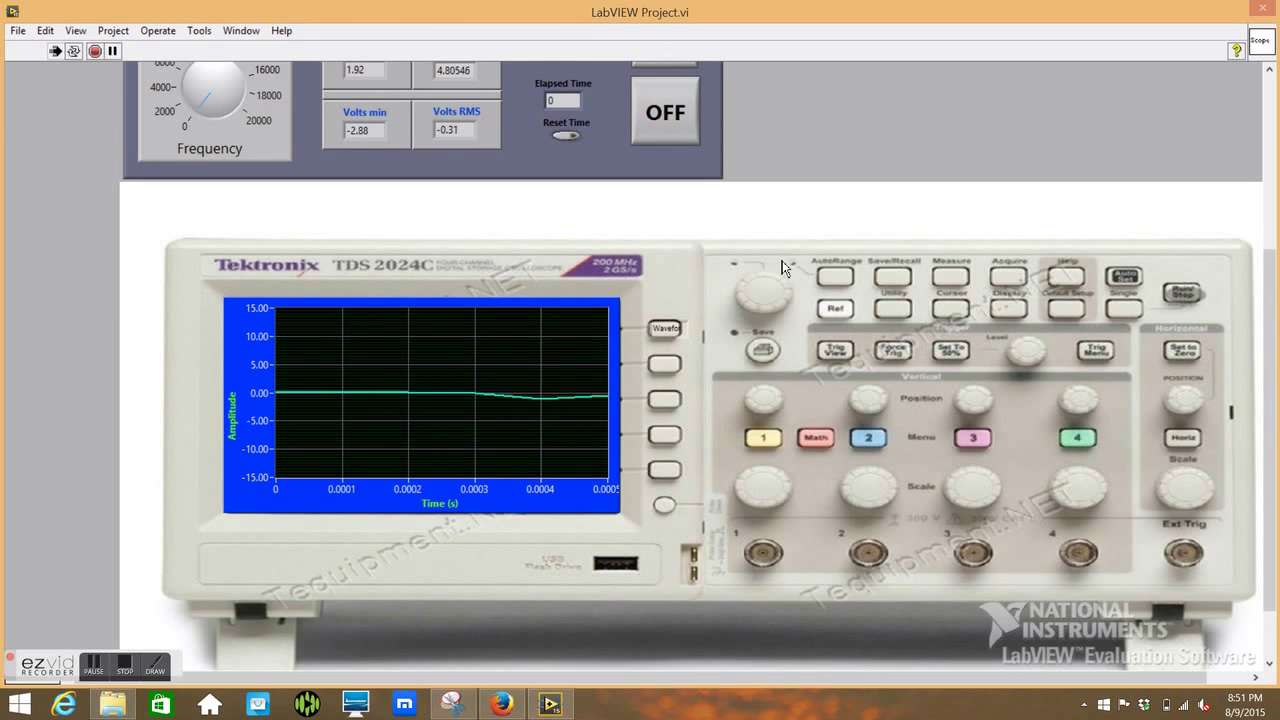
pyautogui.scroll(5, 783, 267)
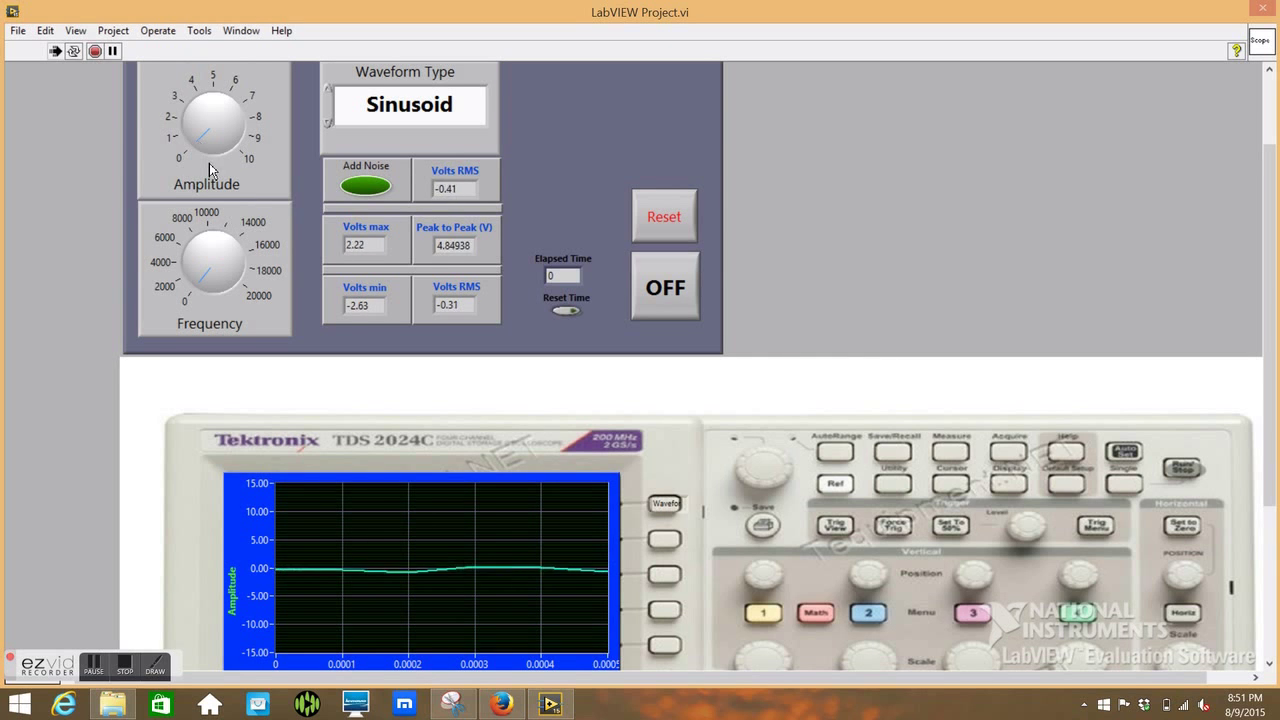
pyautogui.scroll(3, 210, 170)
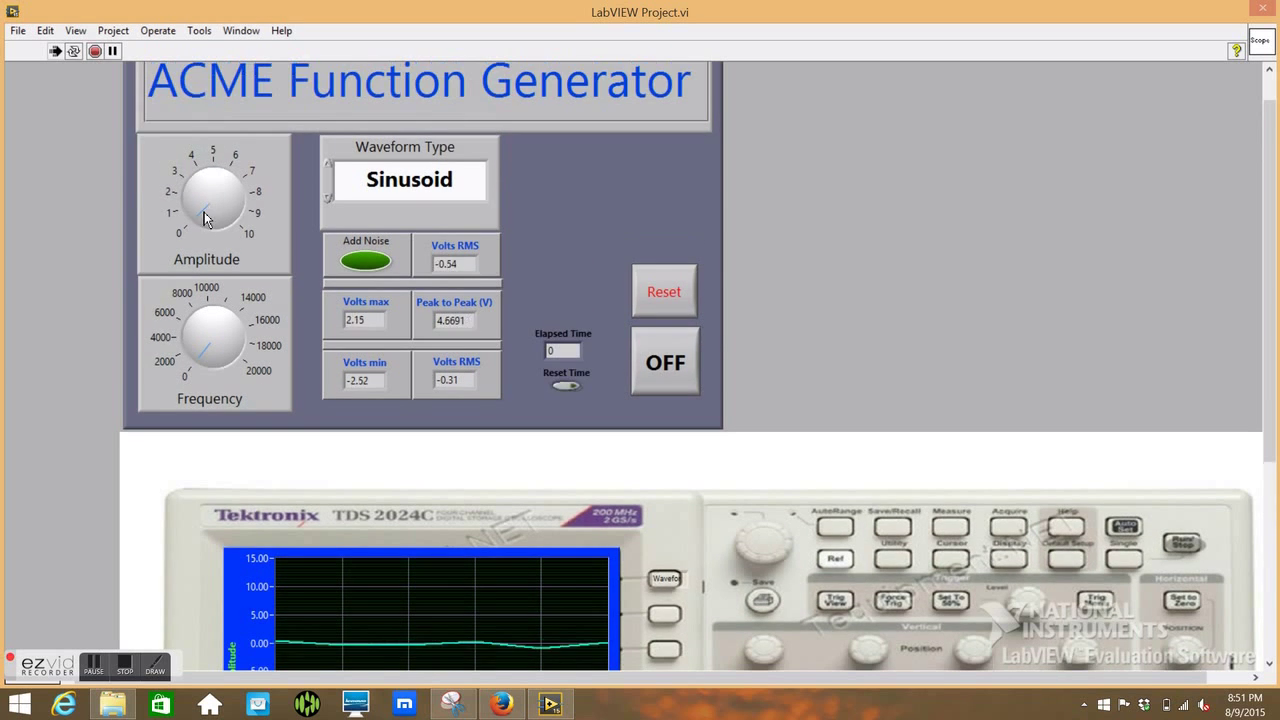
pyautogui.scroll(-1, 205, 220)
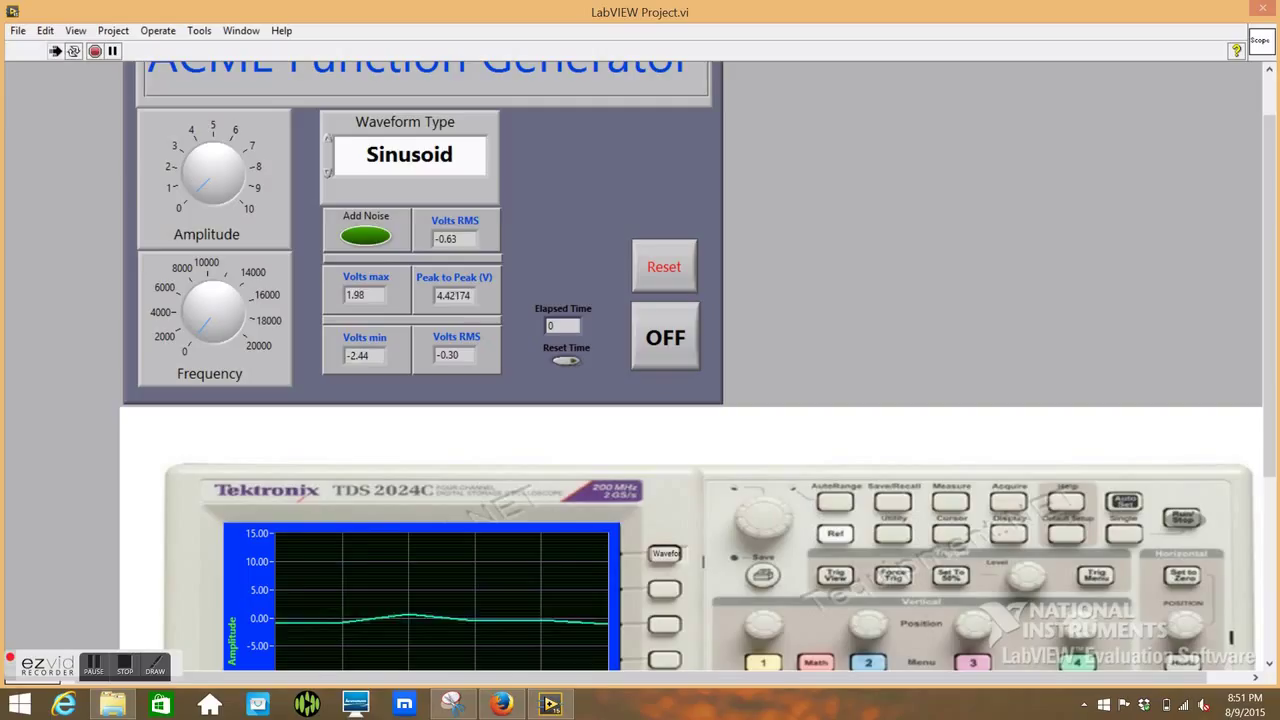
# - Turn on Add Noise, raise the amplitude to about 2 V, and bring the frequency to 0
pyautogui.click(365, 236)
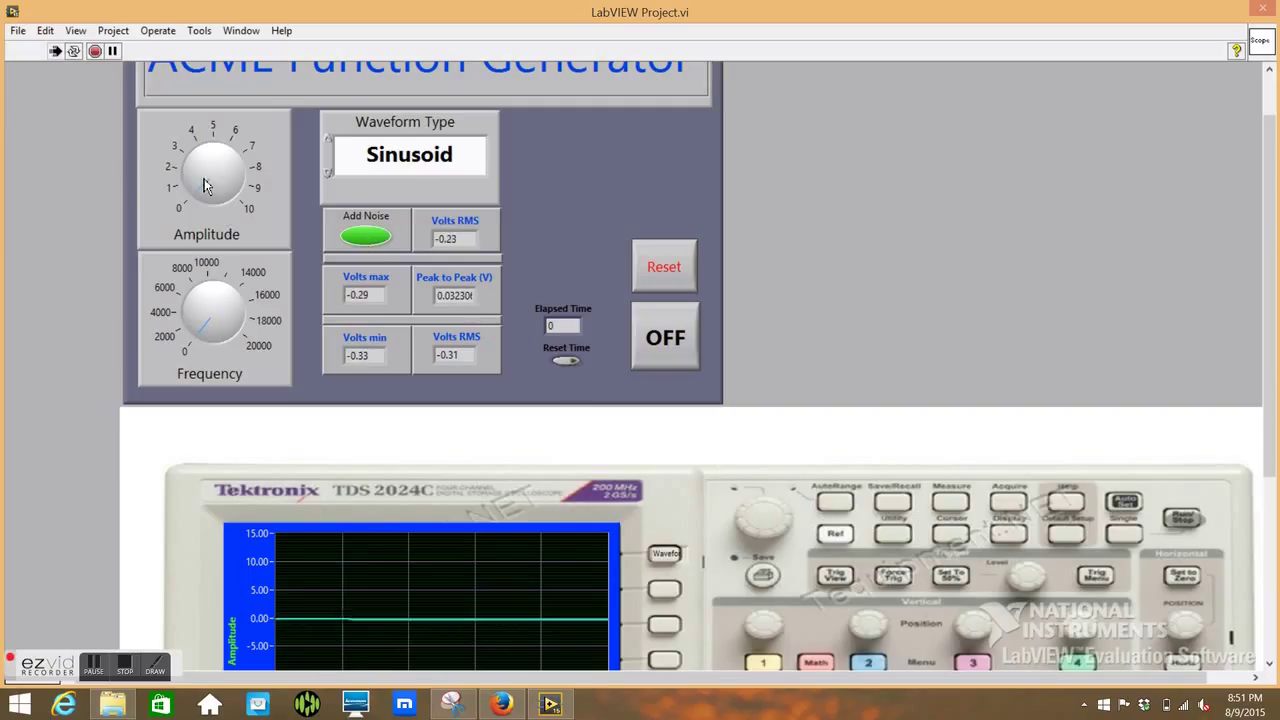
pyautogui.moveTo(203, 193)
pyautogui.mouseDown()
pyautogui.moveTo(212, 160)
pyautogui.moveTo(240, 198)
pyautogui.moveTo(240, 180)
pyautogui.moveTo(210, 155)
pyautogui.moveTo(193, 170)
pyautogui.mouseUp()
pyautogui.moveTo(203, 338)
pyautogui.mouseDown()
pyautogui.moveTo(211, 293)
pyautogui.moveTo(240, 315)
pyautogui.moveTo(238, 347)
pyautogui.moveTo(234, 294)
pyautogui.moveTo(209, 289)
pyautogui.moveTo(206, 342)
pyautogui.mouseUp()
# - Set the generator's Frequency knob to about 1767 Hz
pyautogui.scroll(-2, 253, 280)
pyautogui.scroll(-1, 253, 280)
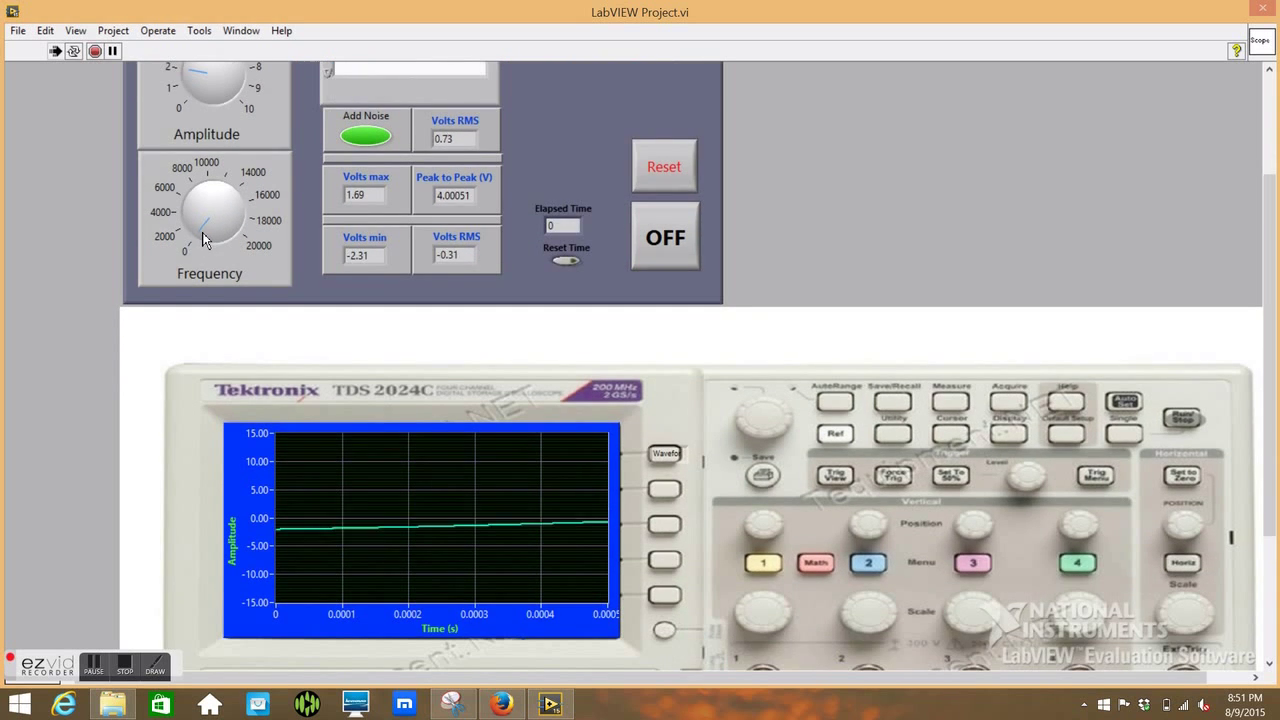
pyautogui.moveTo(200, 236); pyautogui.dragTo(197, 232)
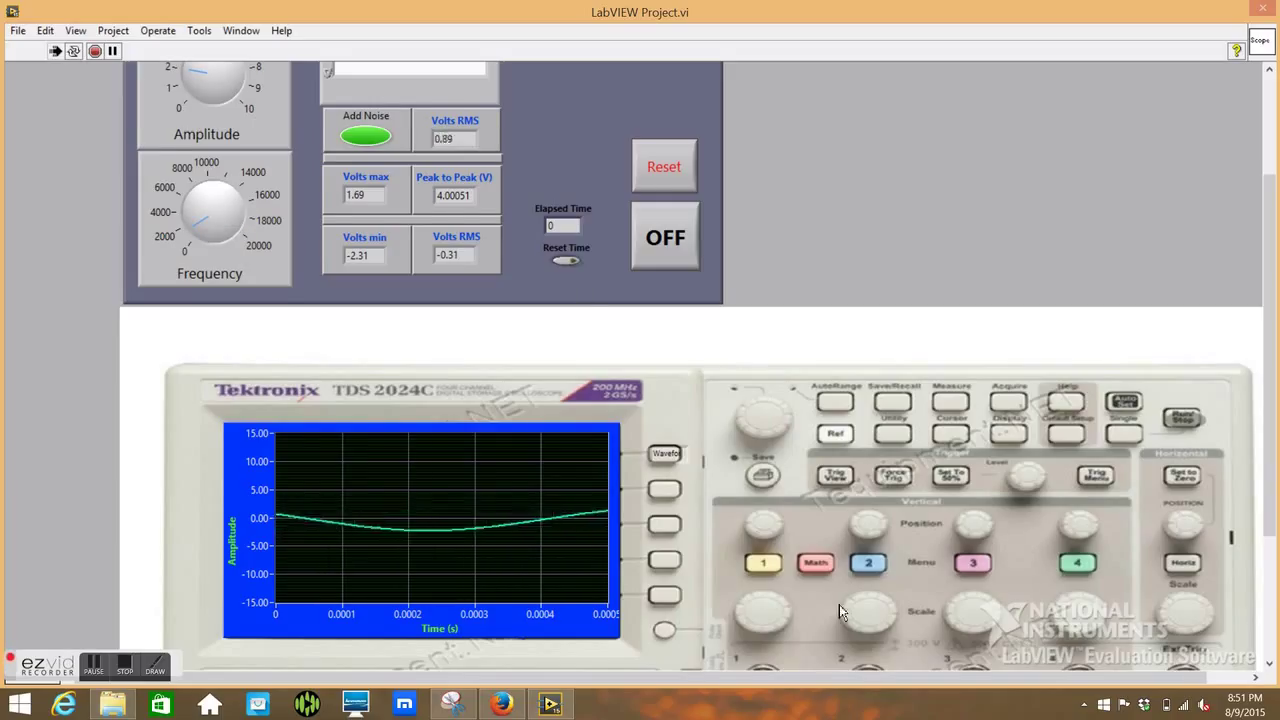
# - Shift channel 1's trace down with its Position knob to 1.84 V max, -2.16 V min
pyautogui.scroll(-2, 771, 340)
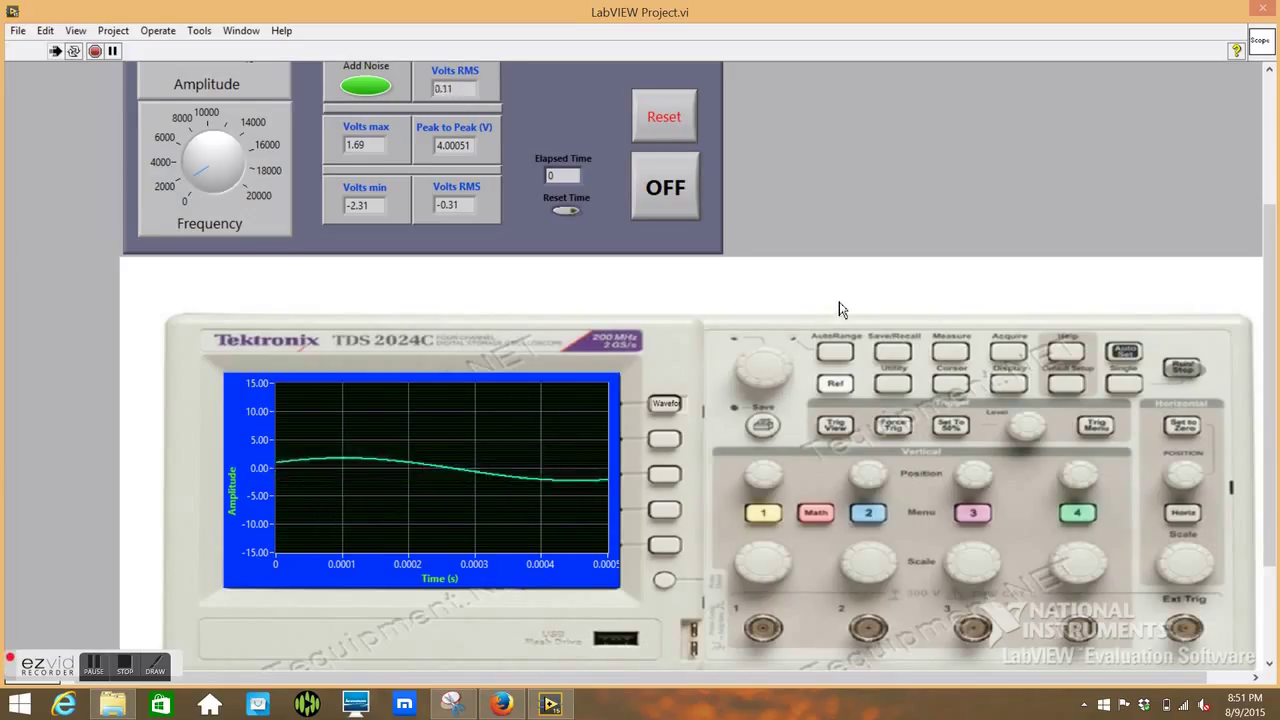
pyautogui.scroll(-1, 837, 306)
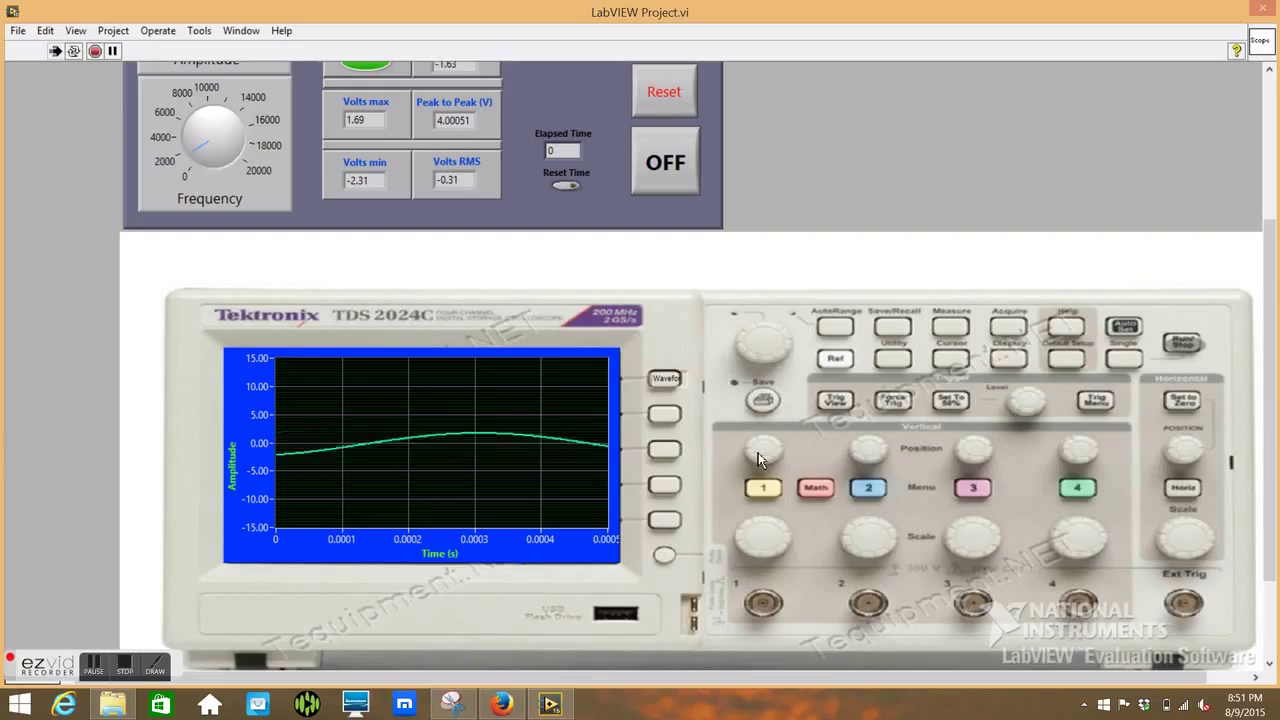
pyautogui.moveTo(757, 457)
pyautogui.mouseDown()
pyautogui.moveTo(780, 444)
pyautogui.moveTo(771, 467)
pyautogui.moveTo(744, 455)
pyautogui.moveTo(747, 417)
pyautogui.moveTo(765, 406)
pyautogui.moveTo(755, 462)
pyautogui.mouseUp()
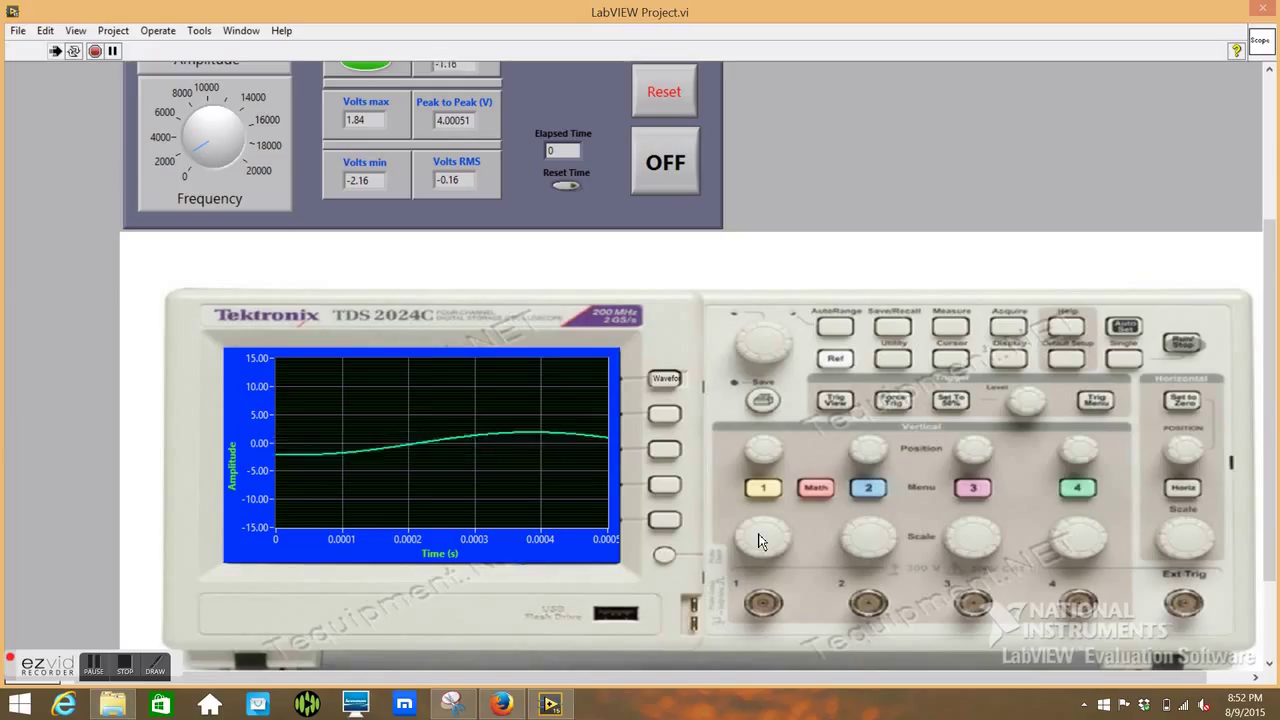
# - Set channel 1's vertical scale to ±15 V and the time base to 0–0.025 s
pyautogui.moveTo(758, 541); pyautogui.dragTo(783, 566)
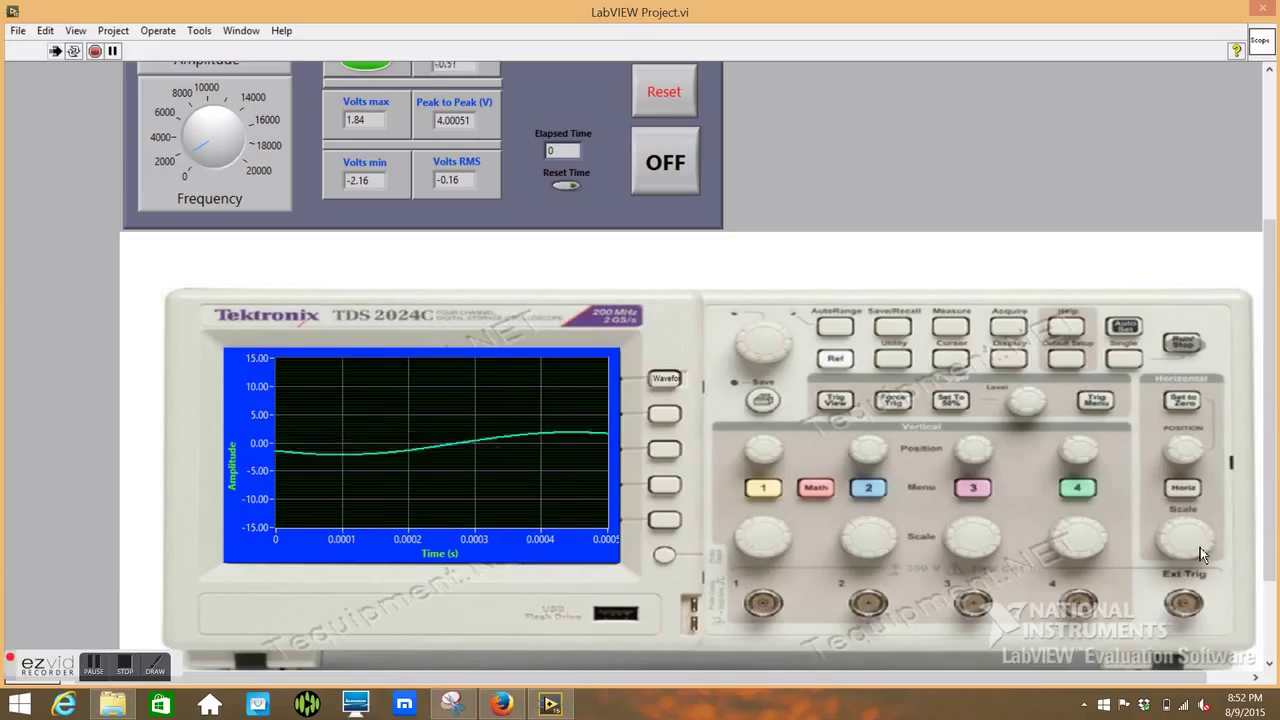
pyautogui.moveTo(1201, 547); pyautogui.dragTo(1168, 531)
pyautogui.moveTo(1130, 580); pyautogui.dragTo(1210, 543)
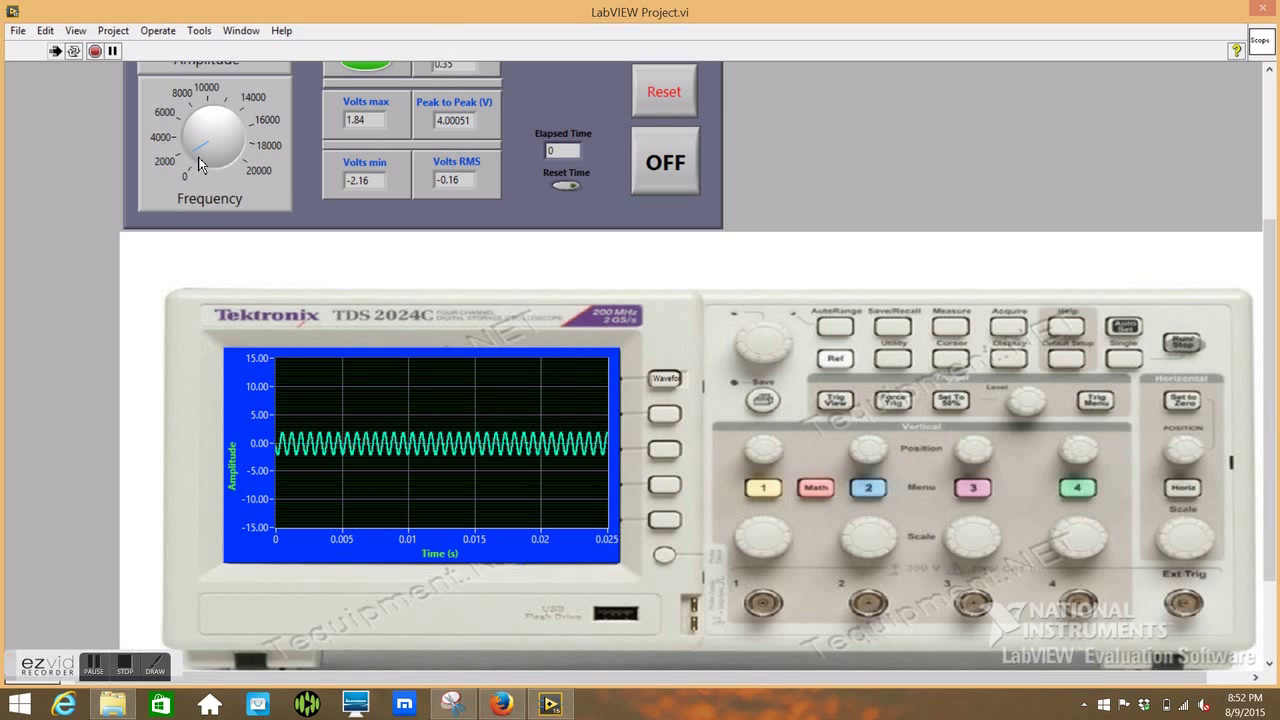
# - Raise the frequency to about 17000, narrow the time span to 0–0.0002 s, and restart the scope
pyautogui.moveTo(196, 158); pyautogui.dragTo(246, 138)
pyautogui.moveTo(1186, 563); pyautogui.dragTo(1155, 562)
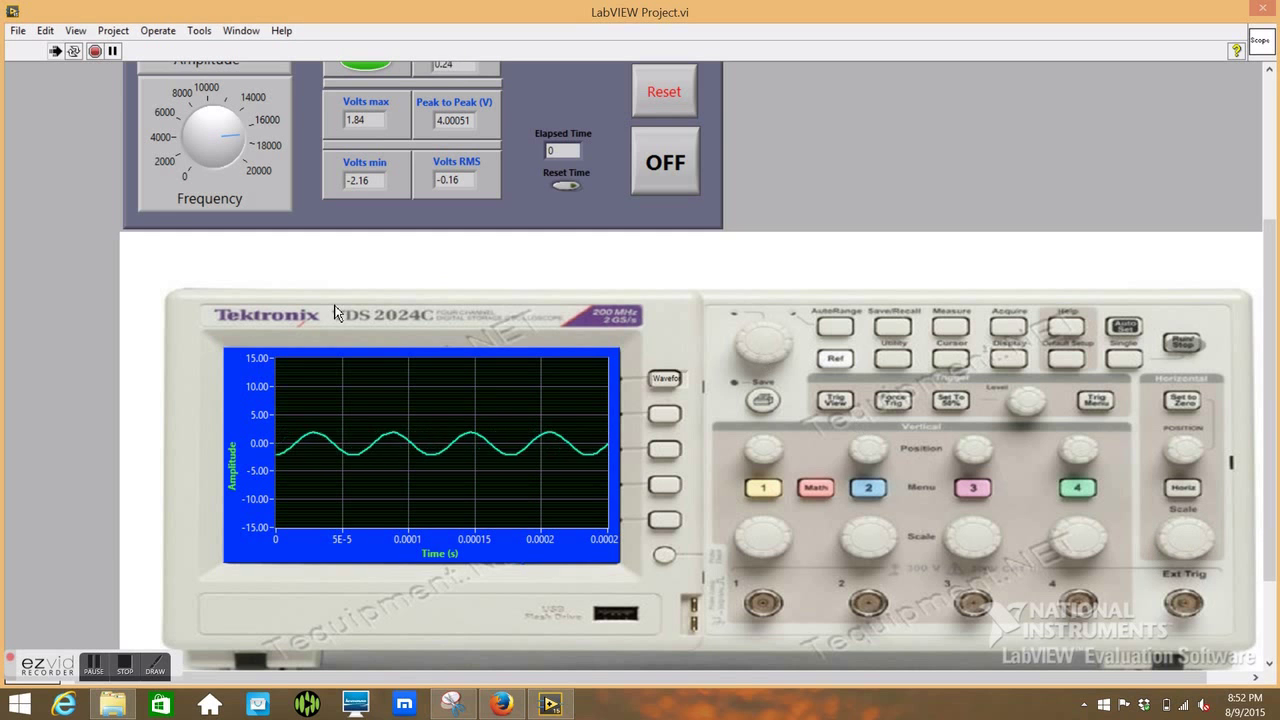
pyautogui.click(1182, 345)
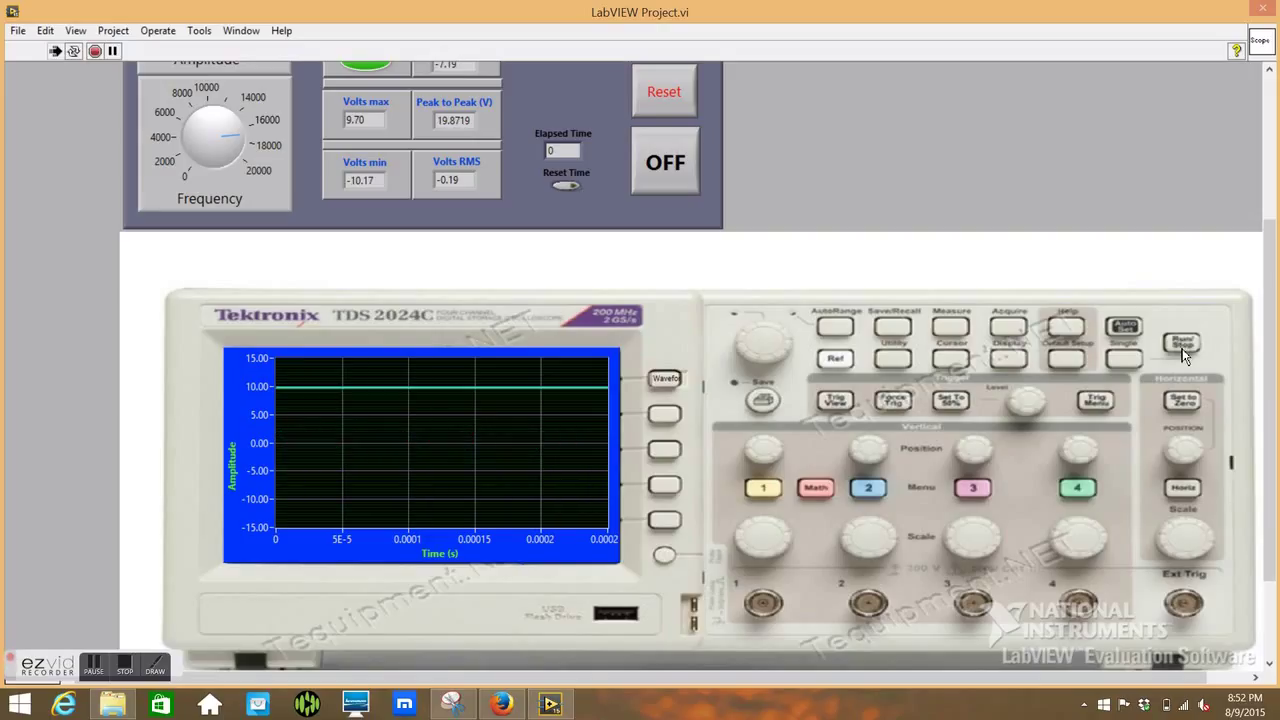
pyautogui.click(1184, 350)
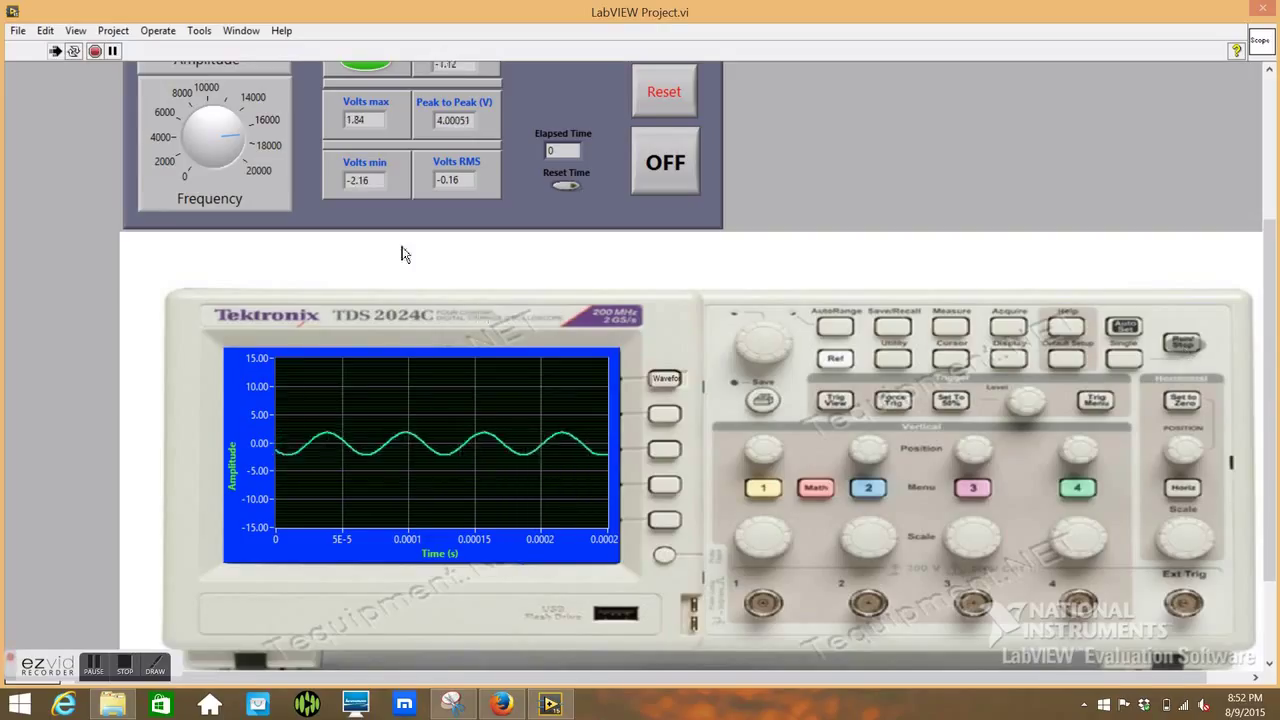
pyautogui.scroll(1, 541, 225)
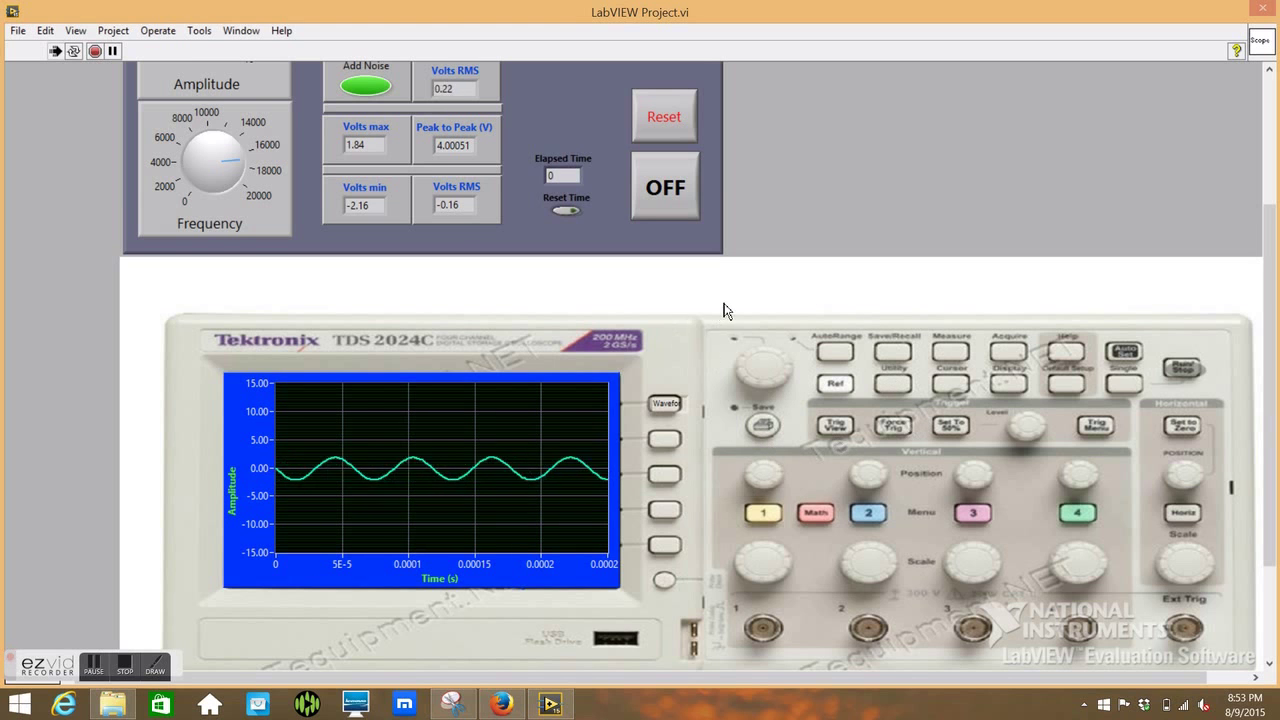
# - Set the waveform type to Sawtooth and lower the frequency to about 15000
pyautogui.scroll(3, 723, 310)
pyautogui.scroll(1, 533, 289)
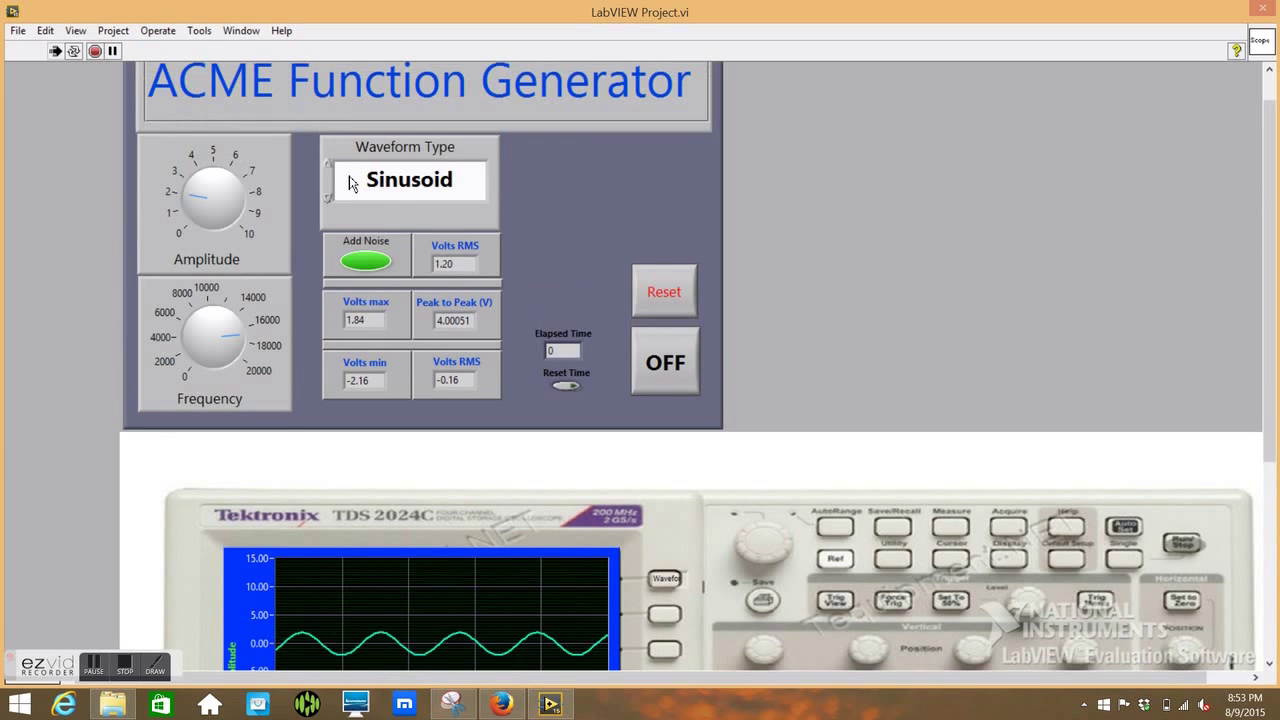
pyautogui.click(331, 168)
pyautogui.scroll(-1, 333, 239)
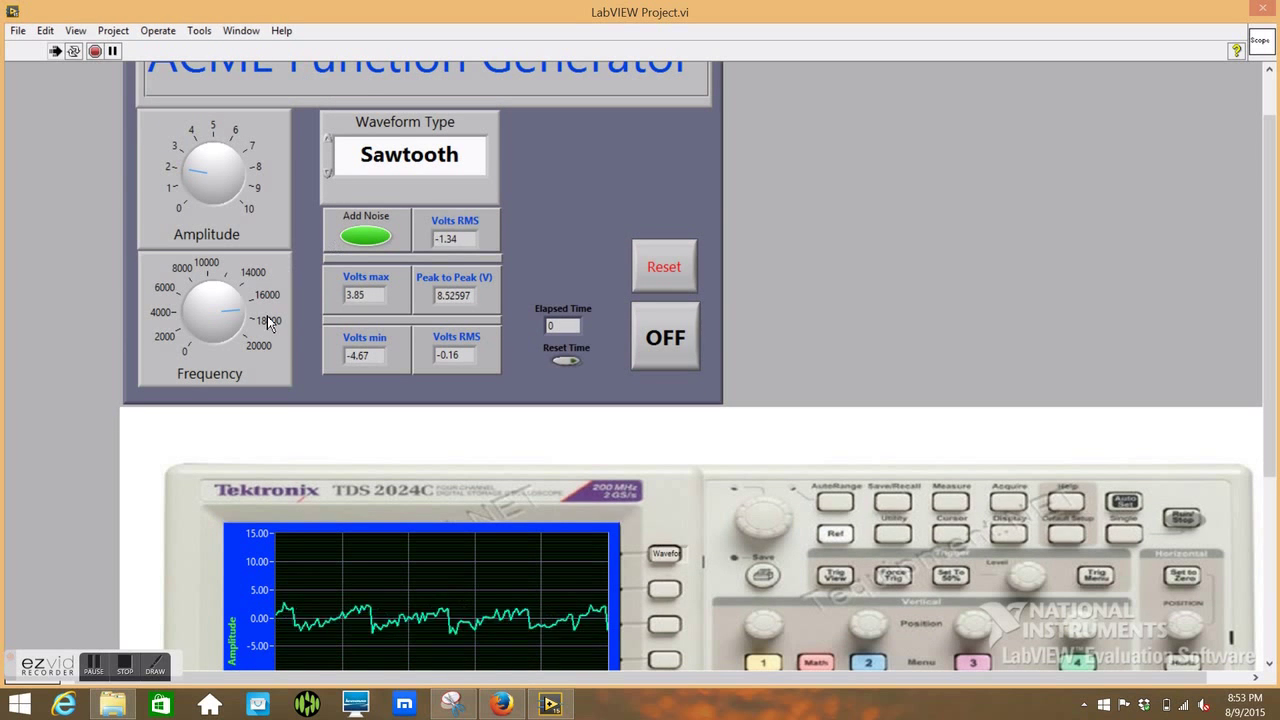
pyautogui.moveTo(238, 312); pyautogui.dragTo(245, 292)
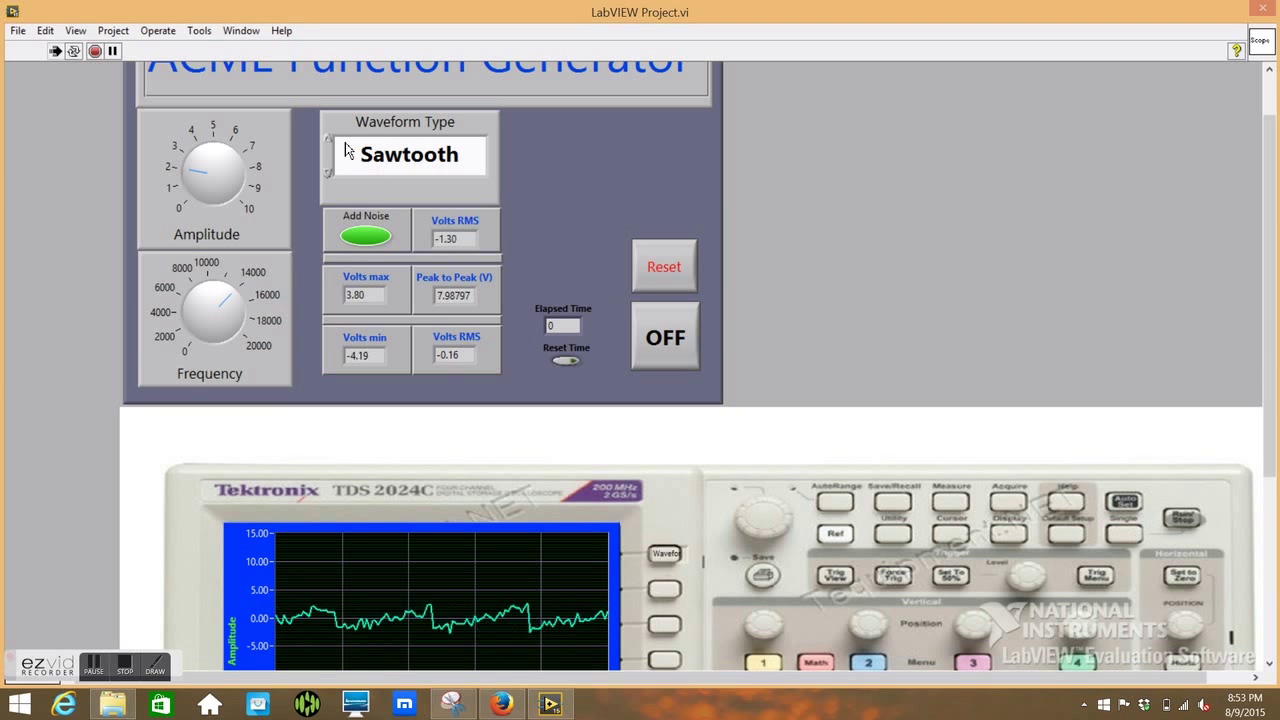
# - Toggle Add Noise off and back on, then step the waveform type through Triangle to Square
pyautogui.click(352, 238)
pyautogui.click(356, 240)
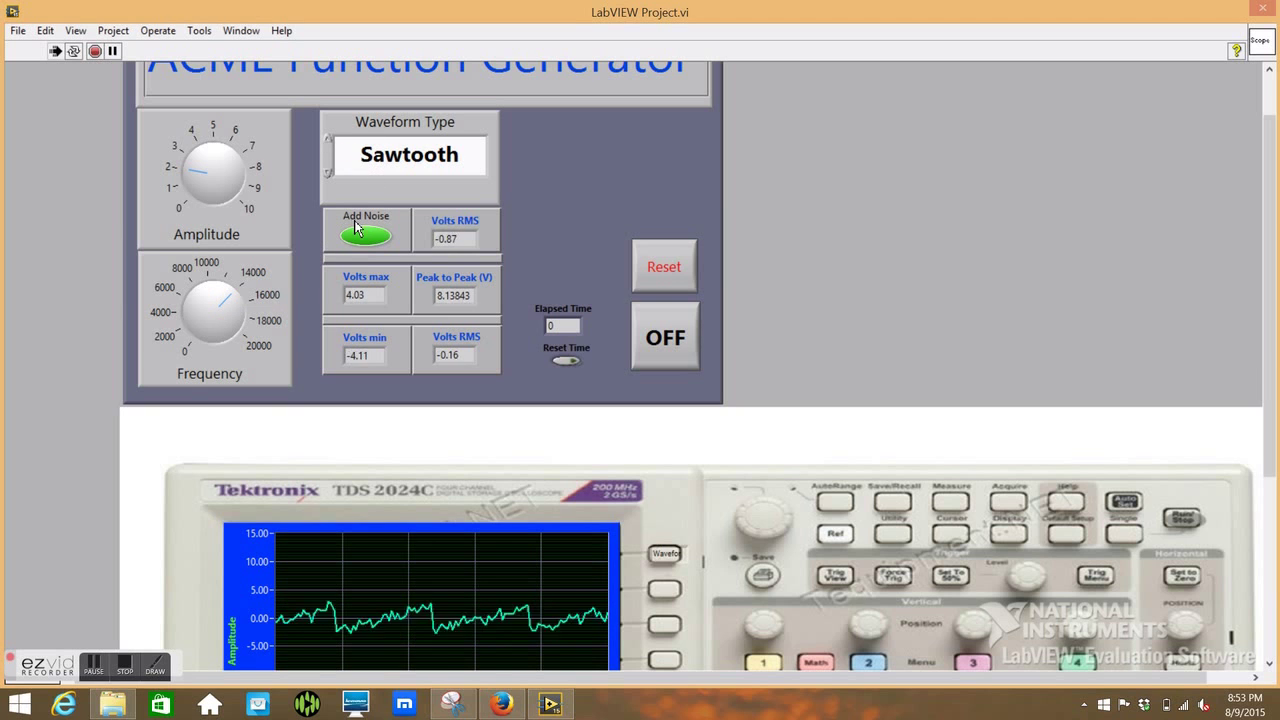
pyautogui.click(329, 143)
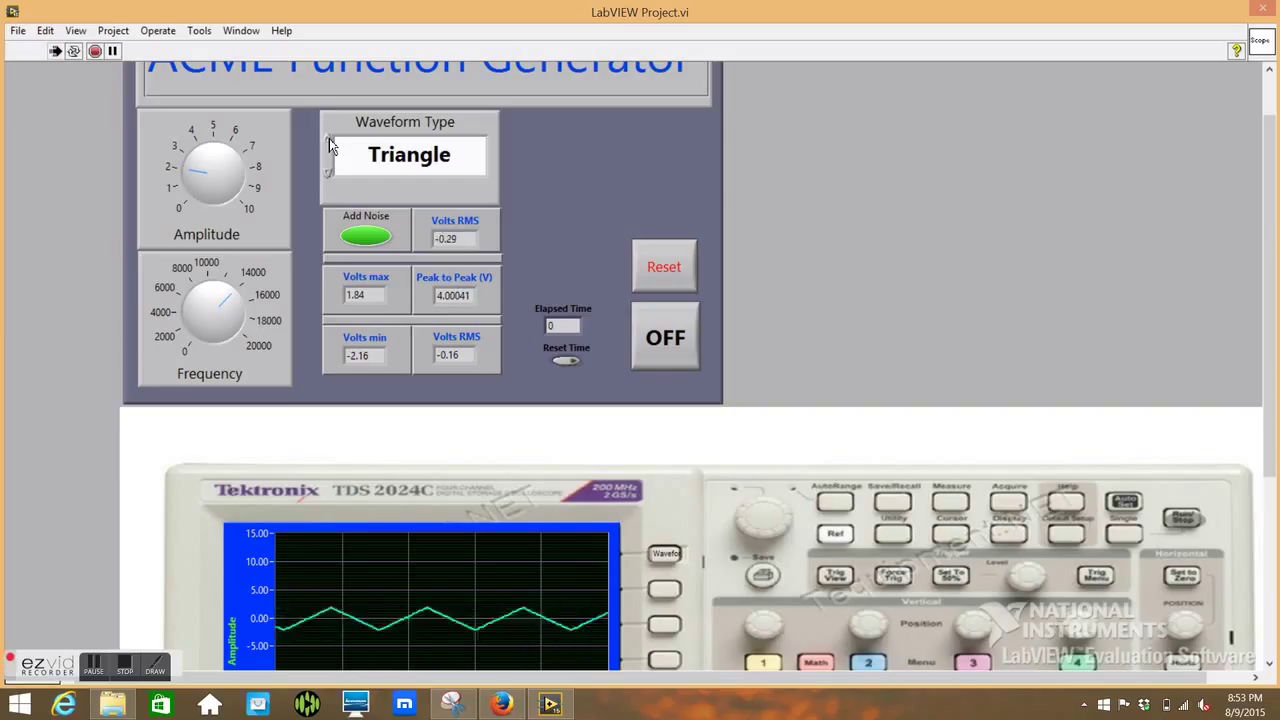
pyautogui.click(329, 140)
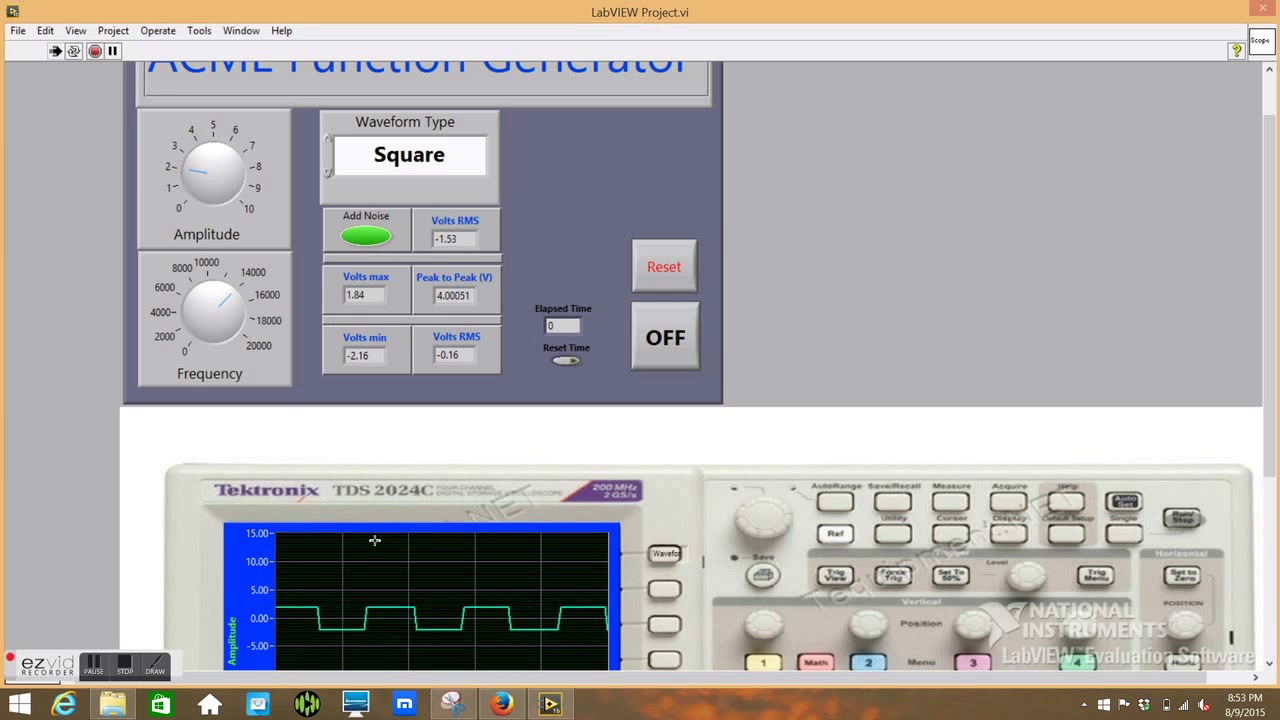
# - Switch the scope to the FFT peak view, adjust the amplitude, and raise the frequency to about 20000
pyautogui.click(648, 553)
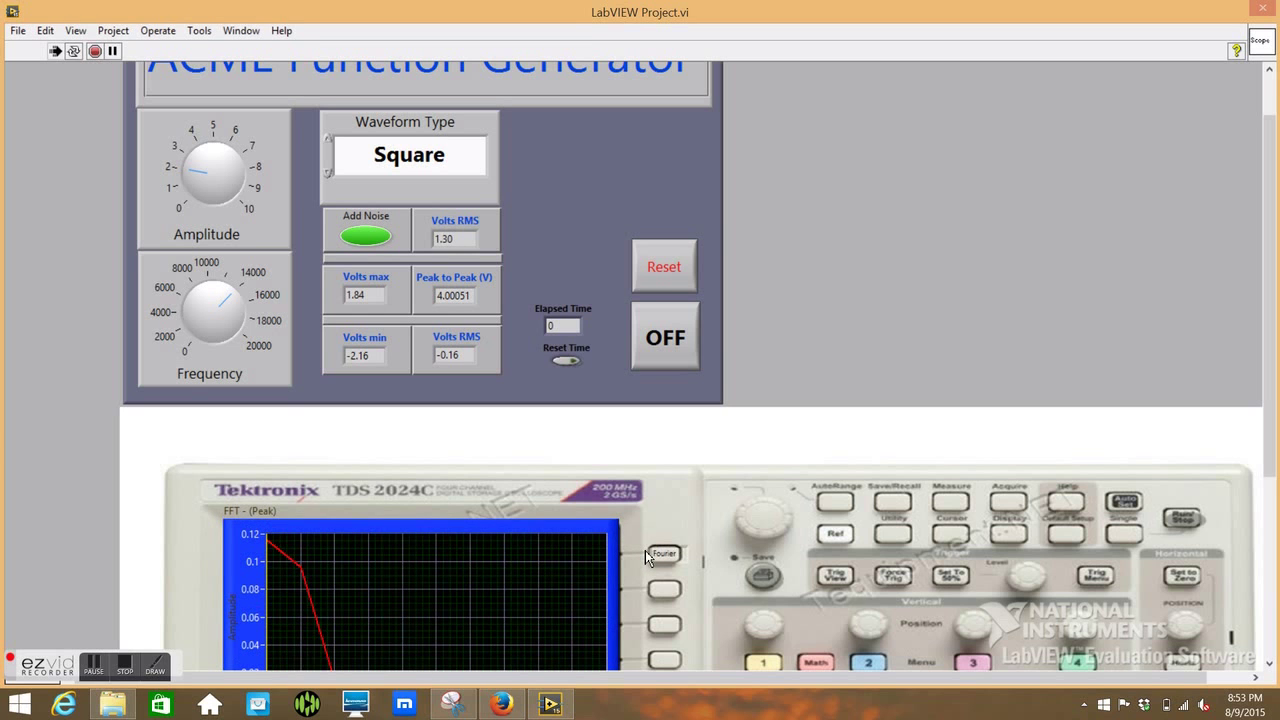
pyautogui.scroll(-3, 809, 288)
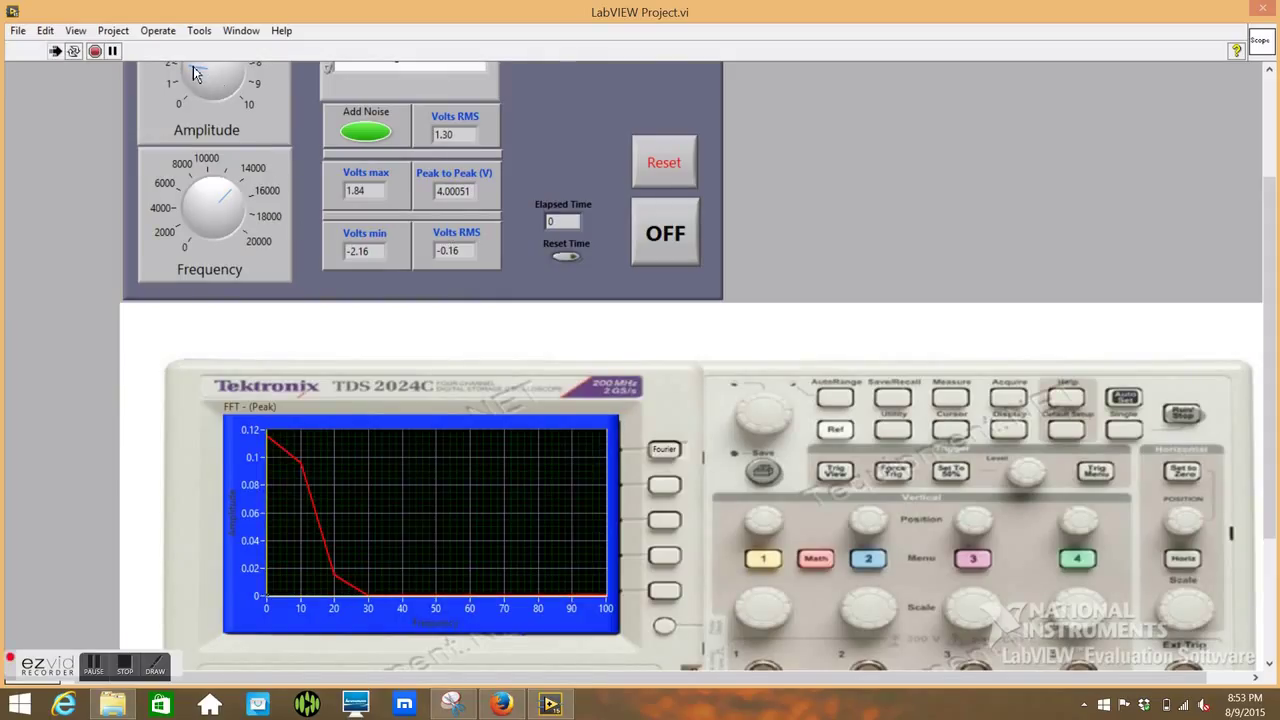
pyautogui.moveTo(193, 70); pyautogui.dragTo(242, 54)
pyautogui.moveTo(283, 108); pyautogui.dragTo(197, 50)
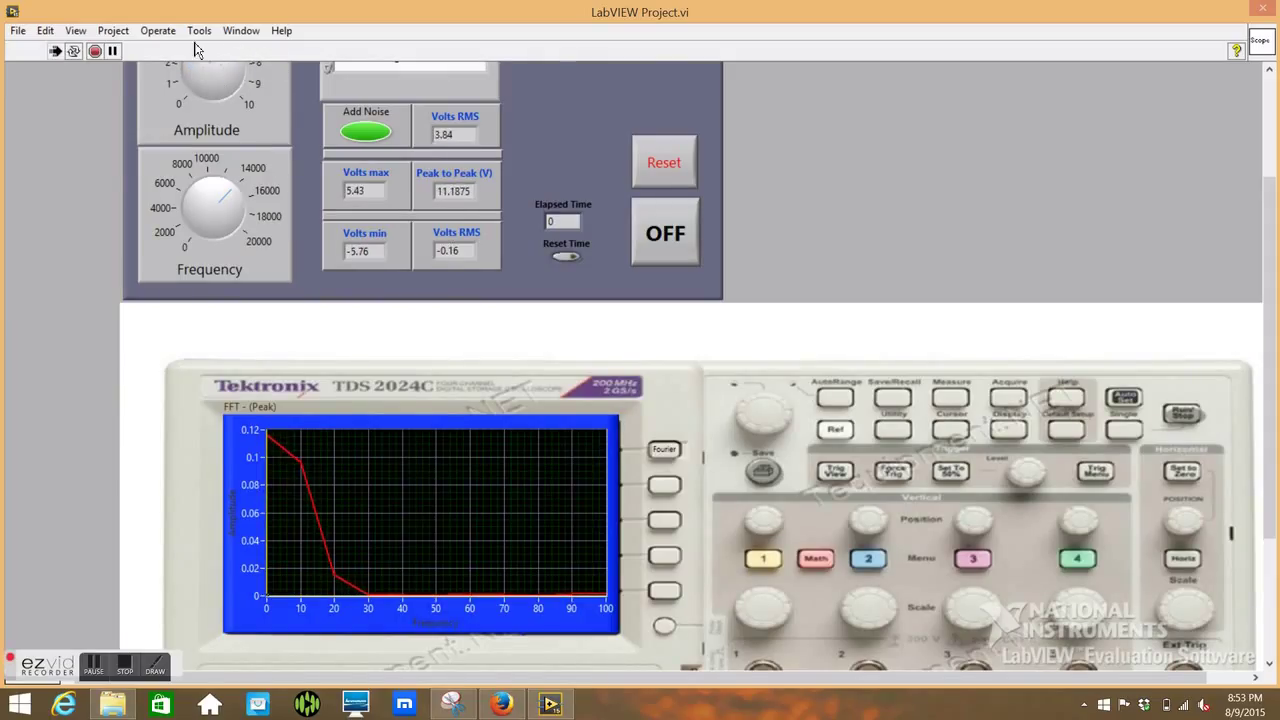
pyautogui.moveTo(228, 208)
pyautogui.mouseDown()
pyautogui.moveTo(231, 238)
pyautogui.moveTo(231, 215)
pyautogui.mouseUp()
# - Cycle the waveform type from Sinusoid through Square and back to Sawtooth
pyautogui.scroll(2, 231, 215)
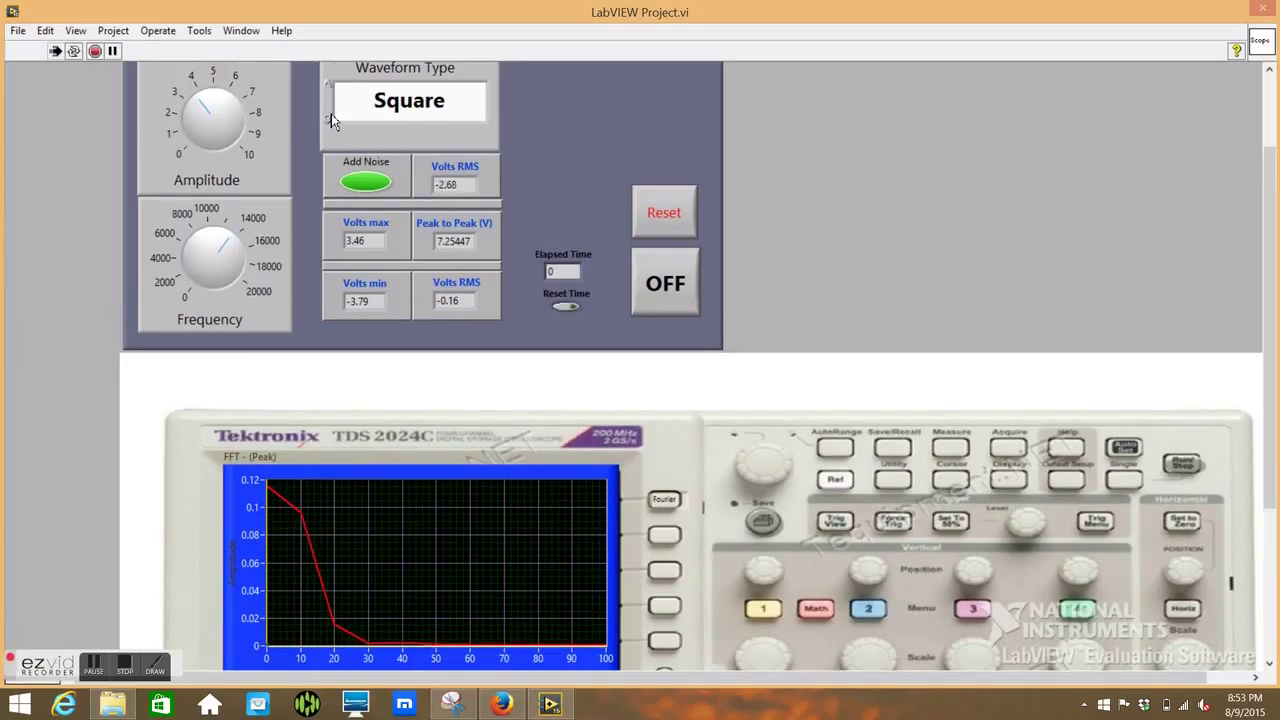
pyautogui.click(327, 86)
pyautogui.click(327, 86)
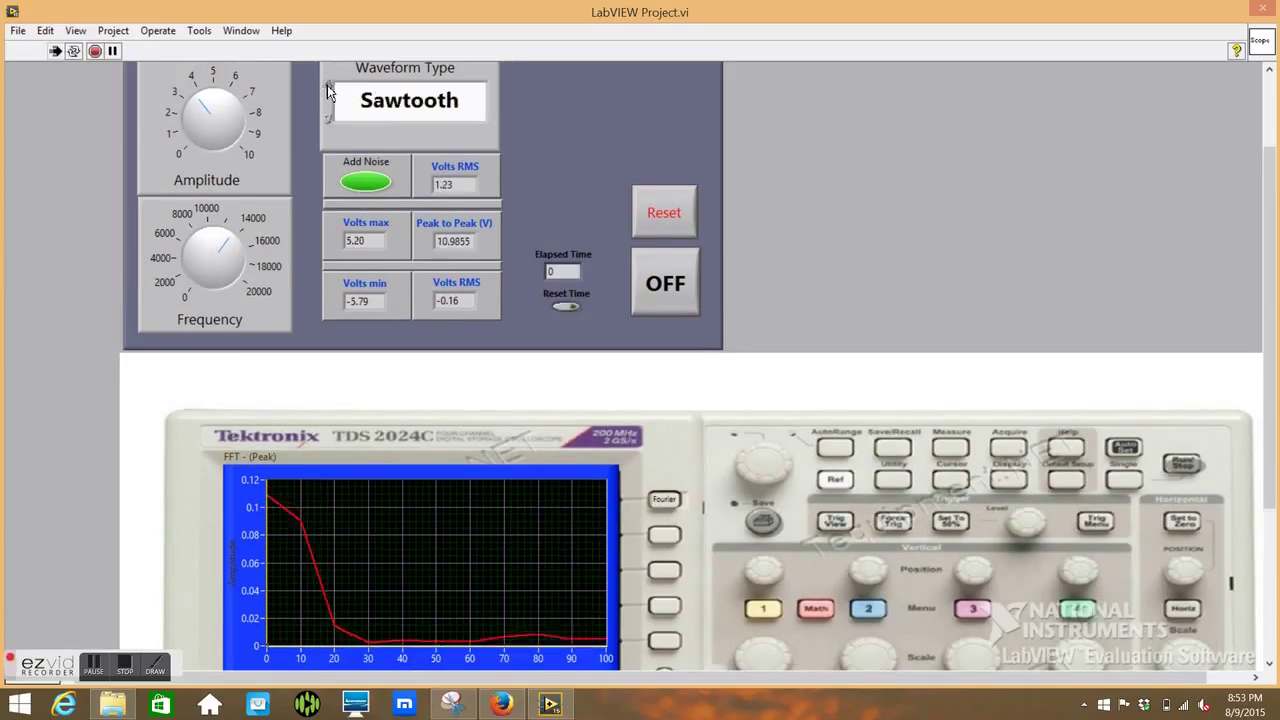
pyautogui.click(327, 86)
pyautogui.click(327, 86)
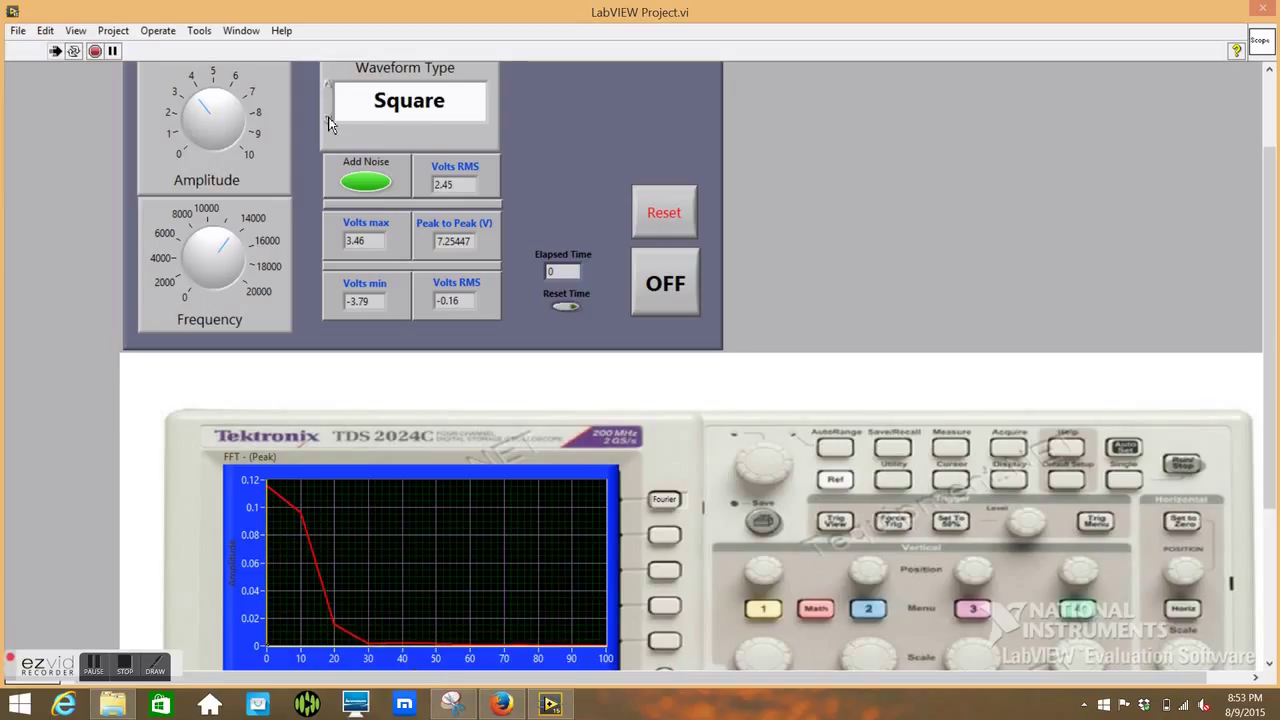
pyautogui.click(327, 120)
pyautogui.click(327, 120)
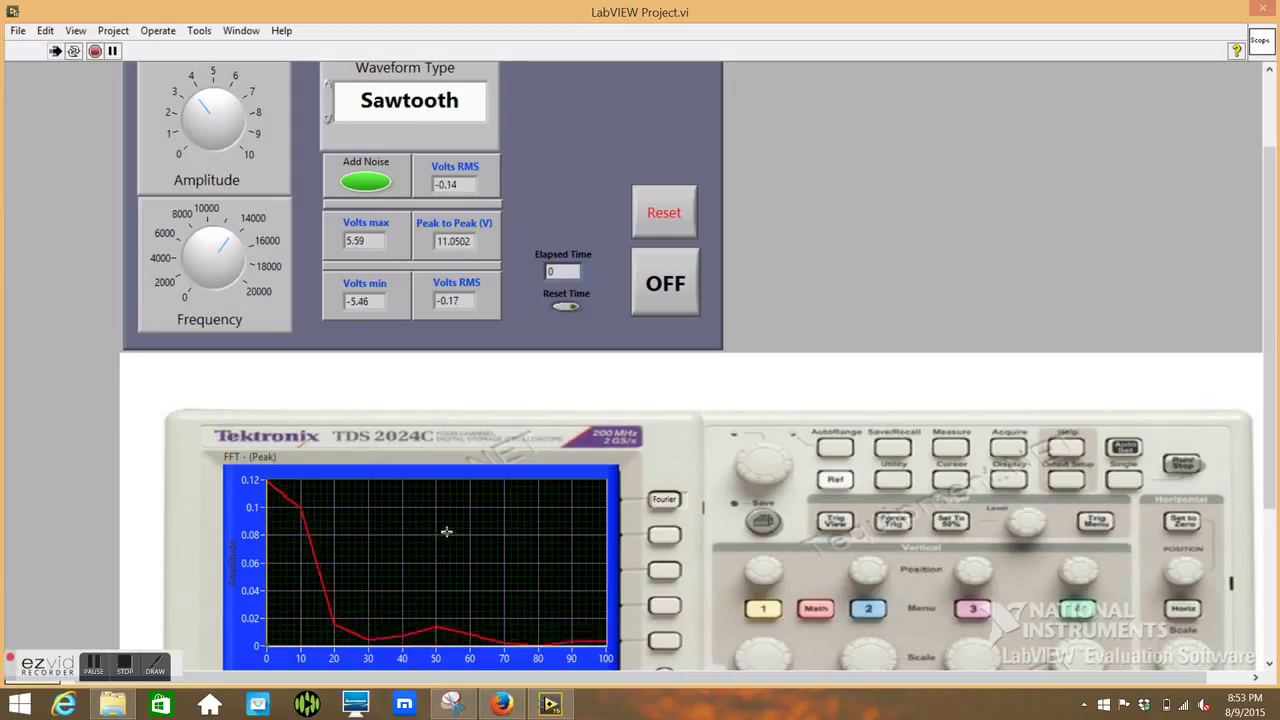
pyautogui.click(1186, 466)
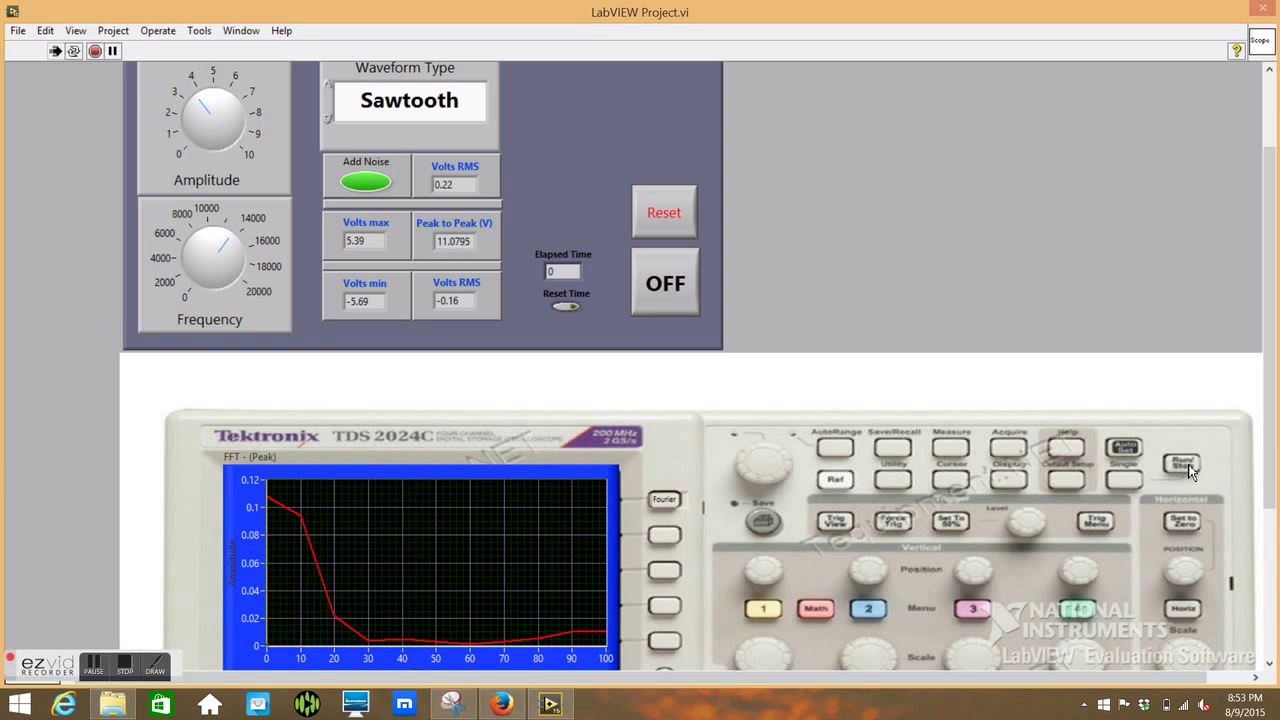
# - Cycle the scope's mode button through time-domain and FFT to Classic, toggling Add Noise off and on
pyautogui.scroll(-3, 752, 390)
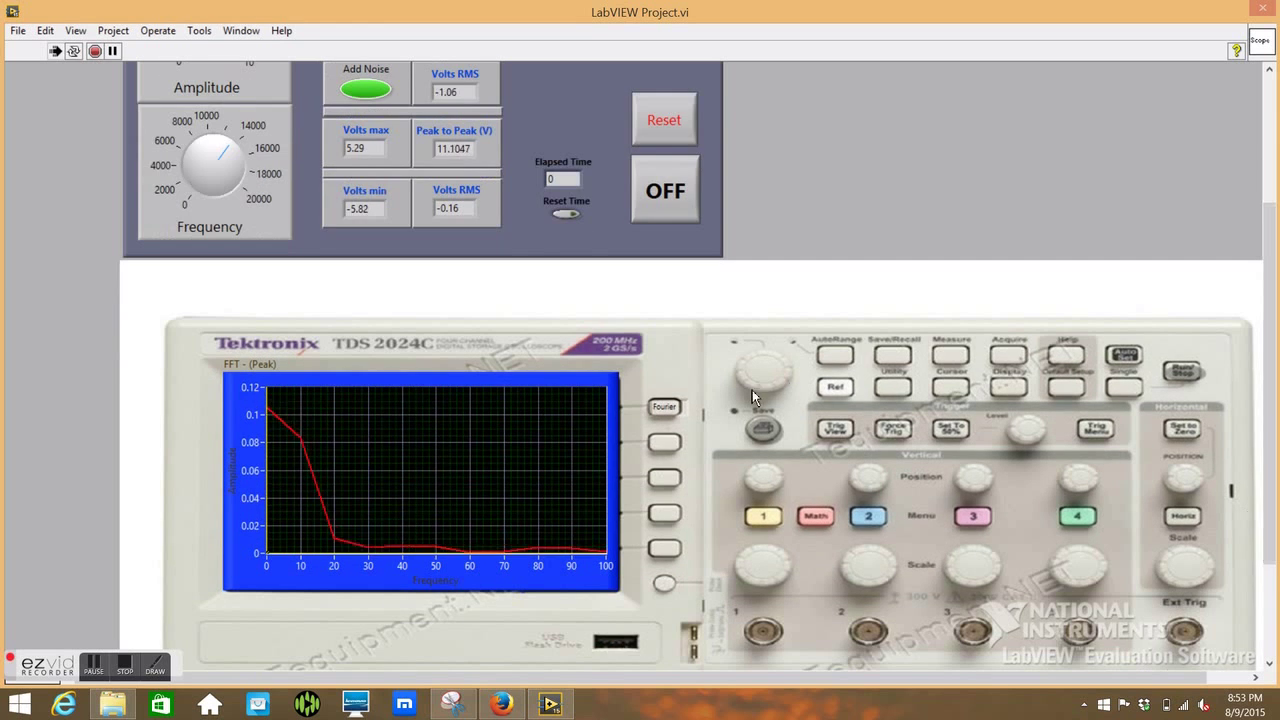
pyautogui.click(645, 407)
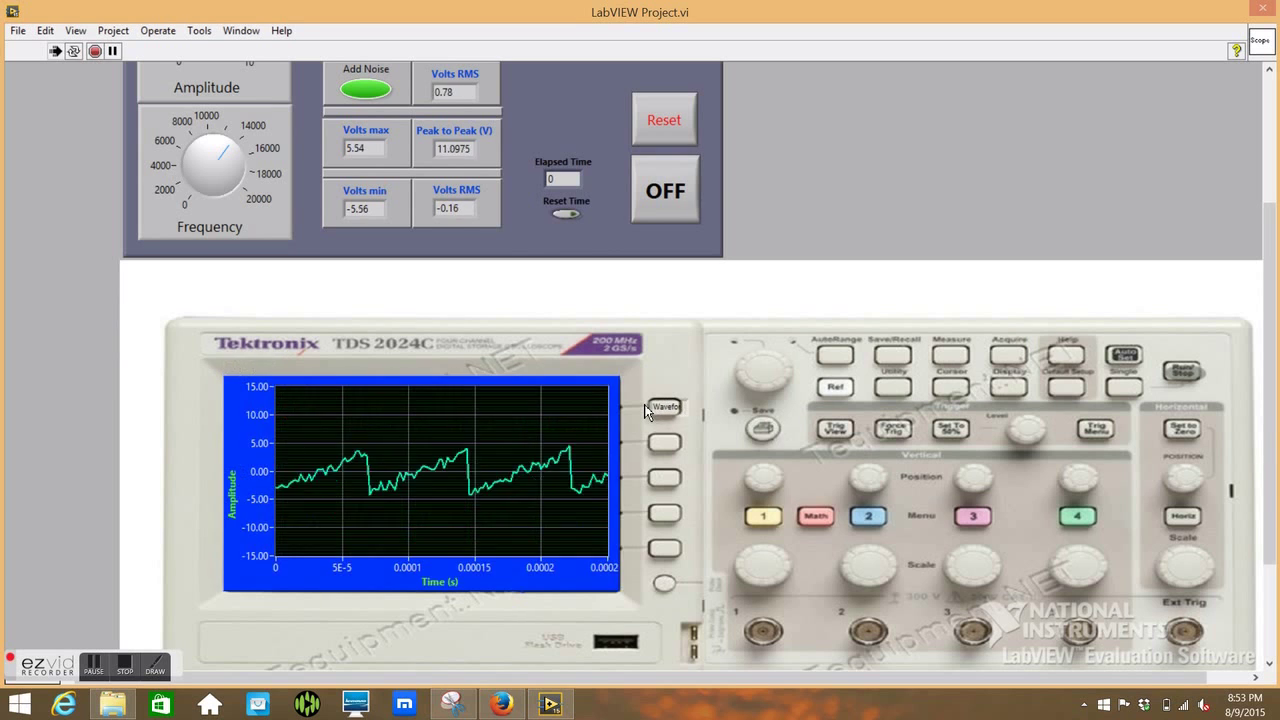
pyautogui.click(645, 408)
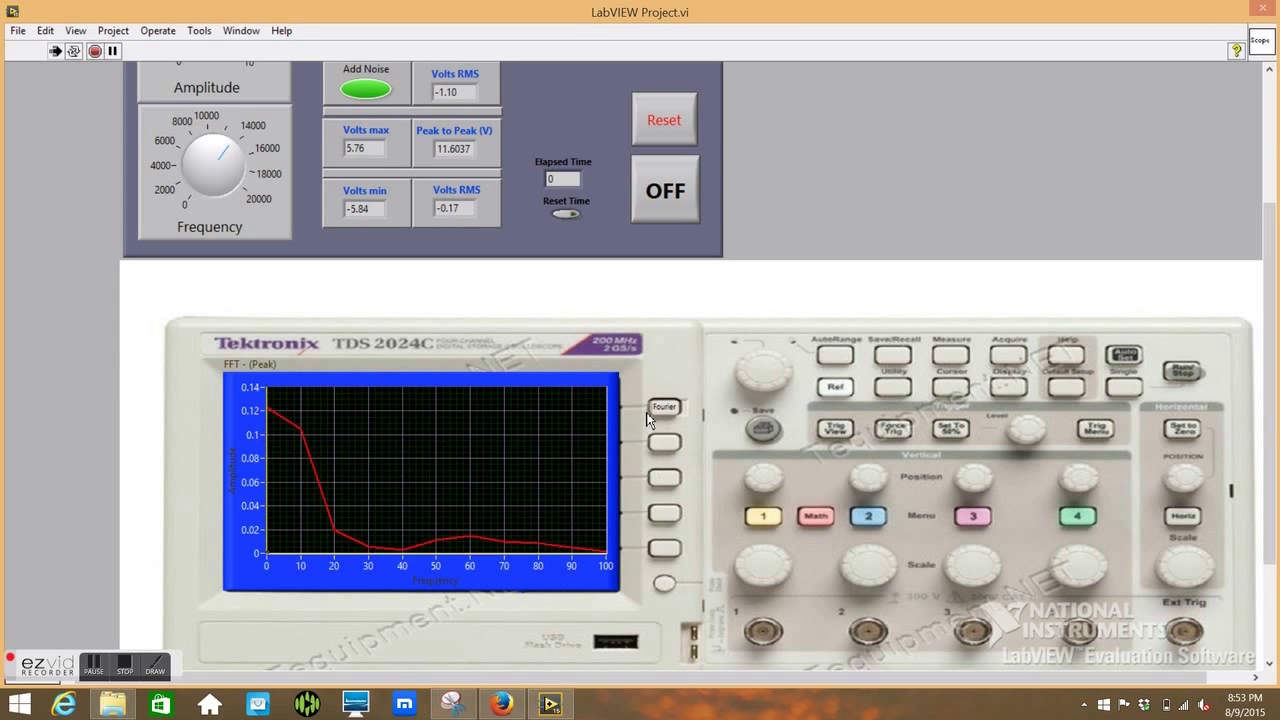
pyautogui.click(650, 409)
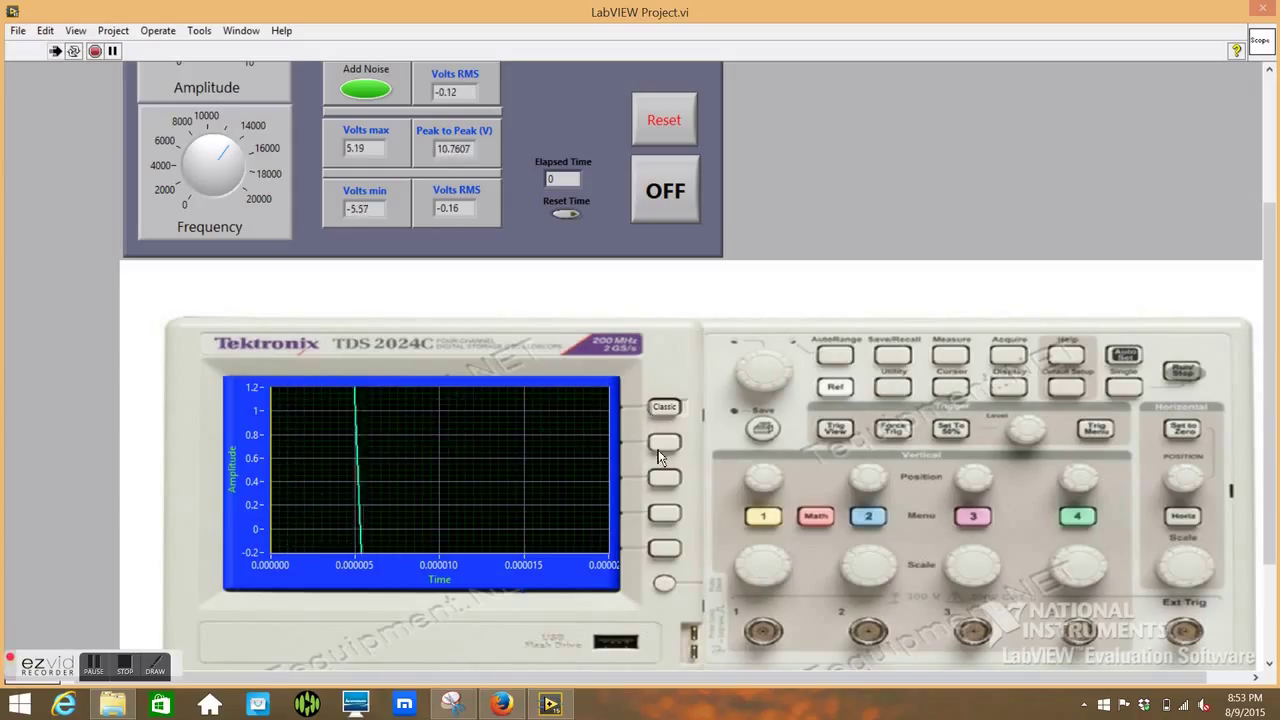
pyautogui.click(366, 92)
pyautogui.click(366, 92)
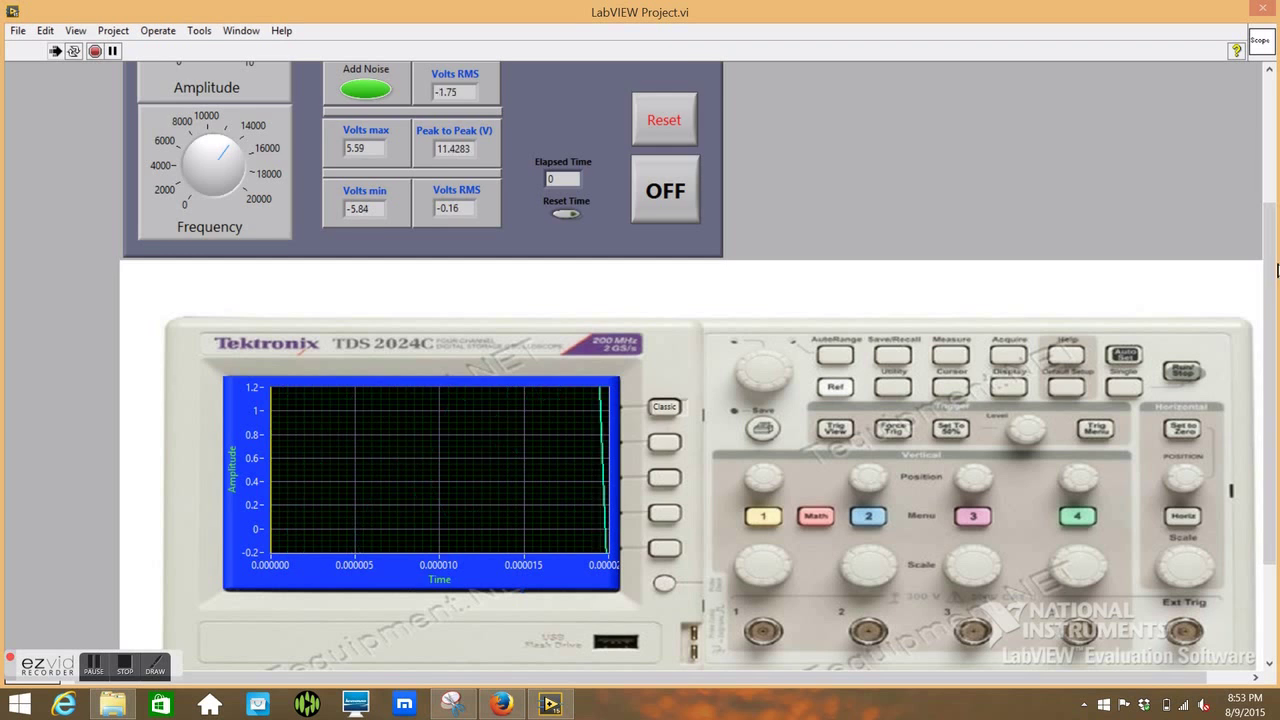
pyautogui.scroll(-2, 1275, 348)
pyautogui.scroll(-1, 1275, 348)
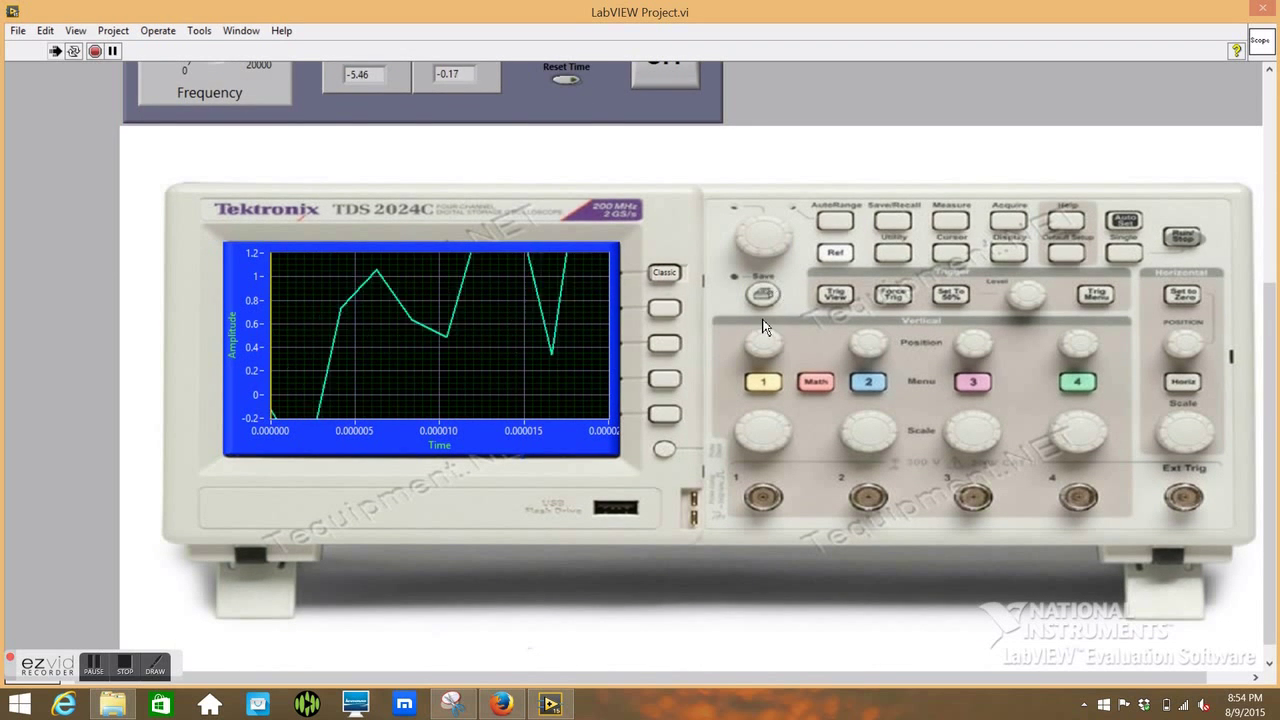